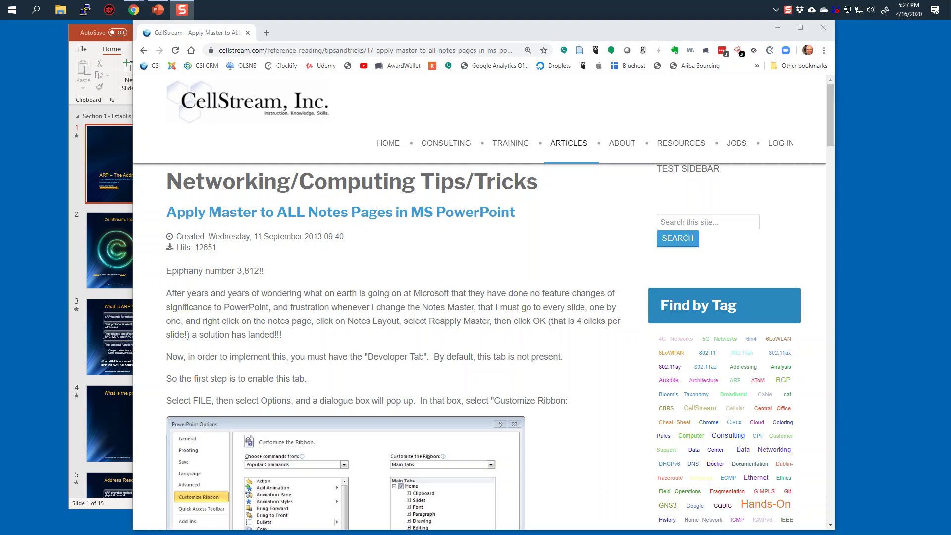
Highlight the article's September 2013 date and the 'Apply Master' words in its title
drag(265, 236, 322, 236)
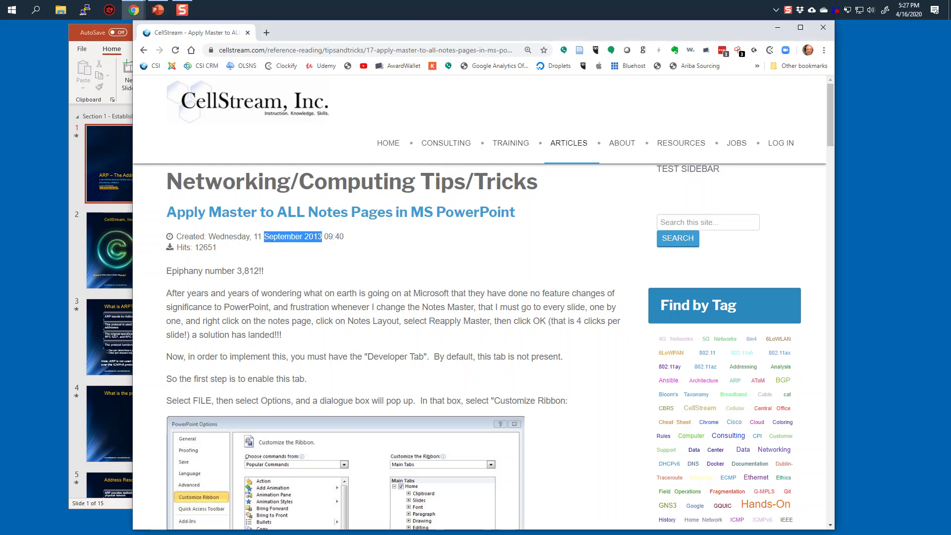
click(322, 236)
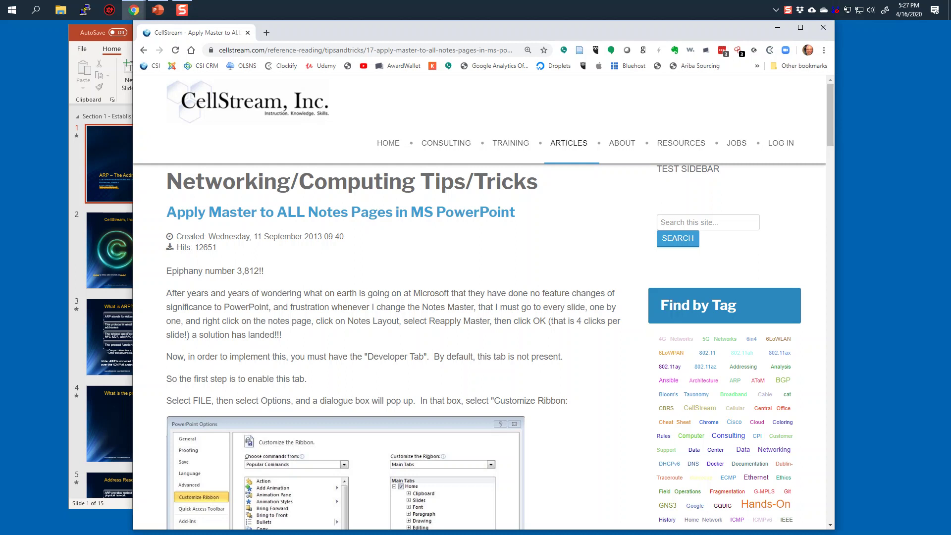
drag(167, 212, 259, 212)
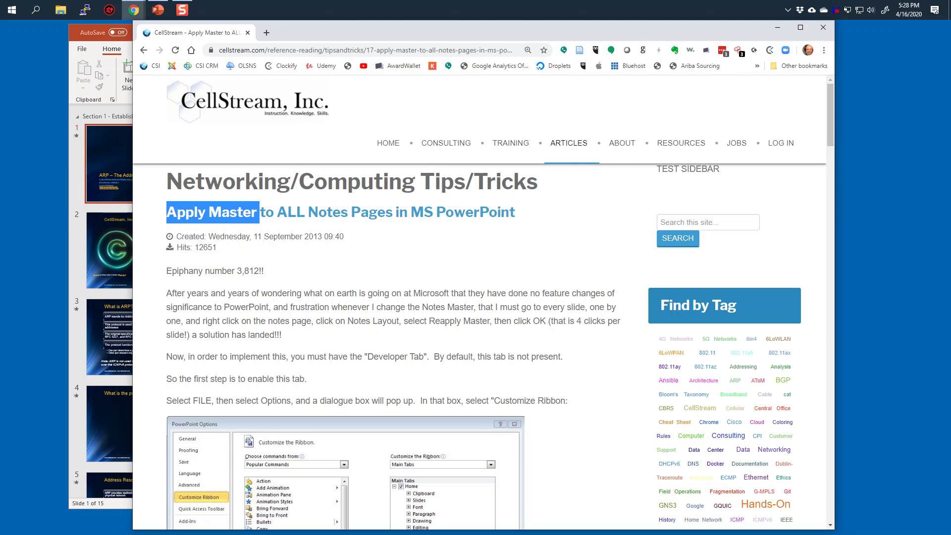
Review the macro code, highlight its credit line and 'Developer Tab', then return to PowerPoint
scroll(396, 347, down, 15)
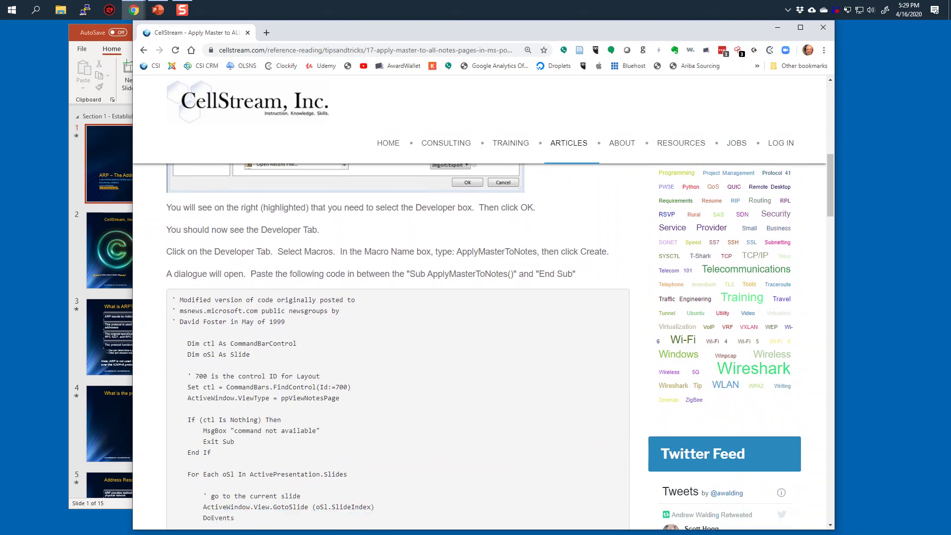
scroll(396, 346, up, 4)
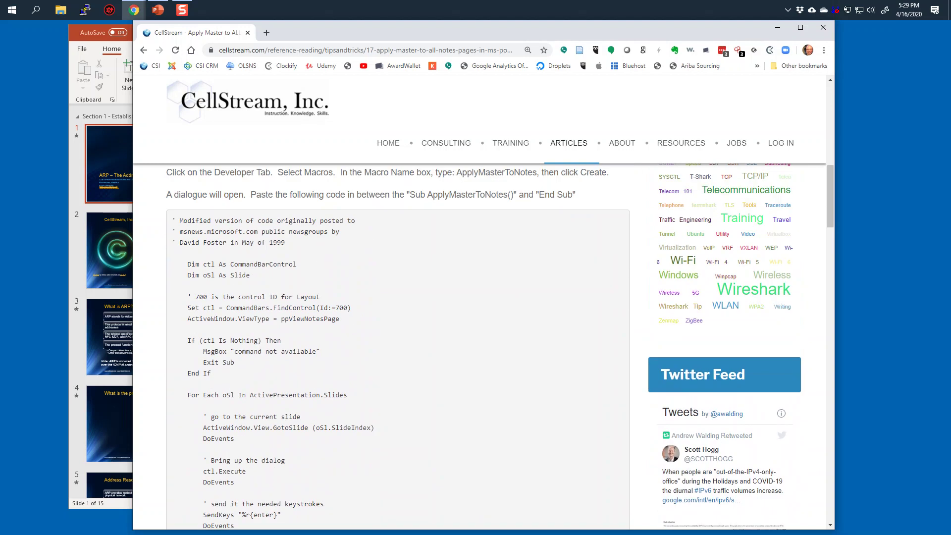
drag(180, 242, 285, 242)
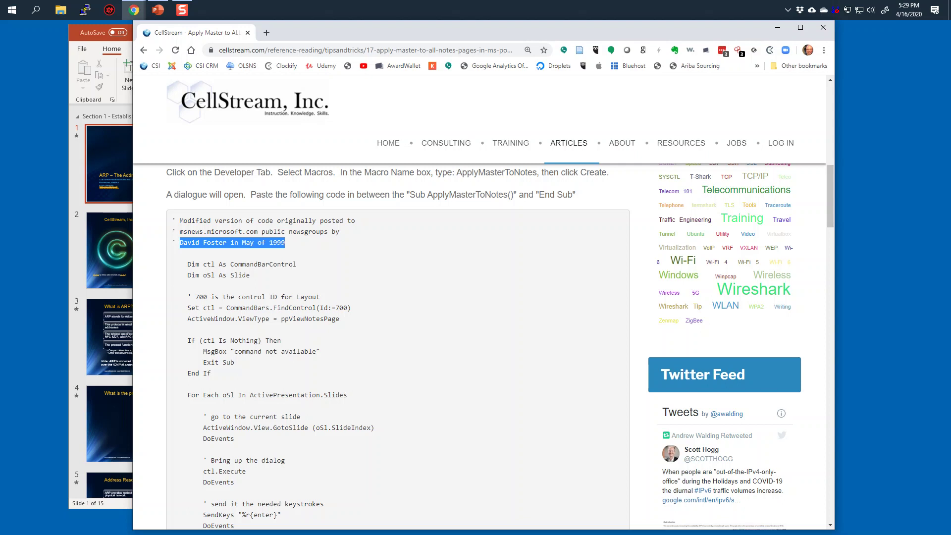
scroll(396, 347, up, 15)
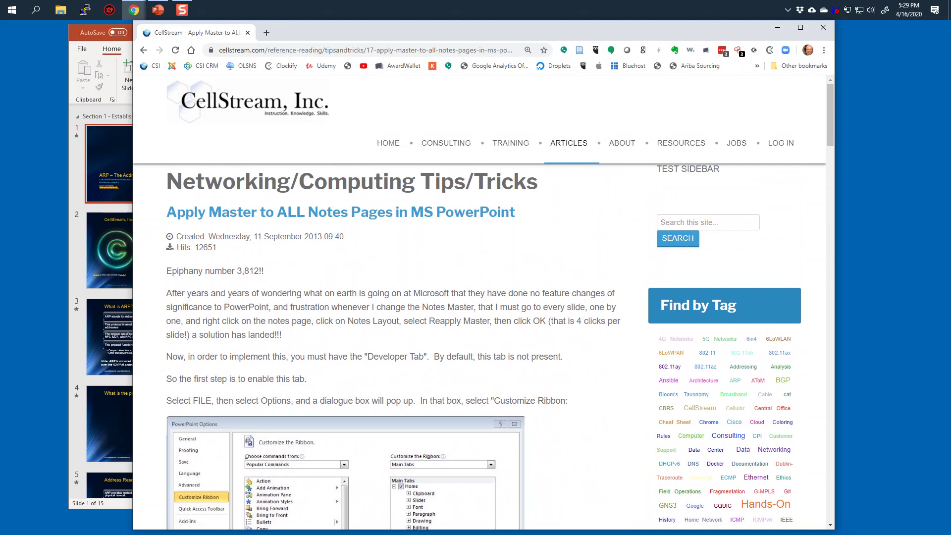
drag(367, 357, 427, 357)
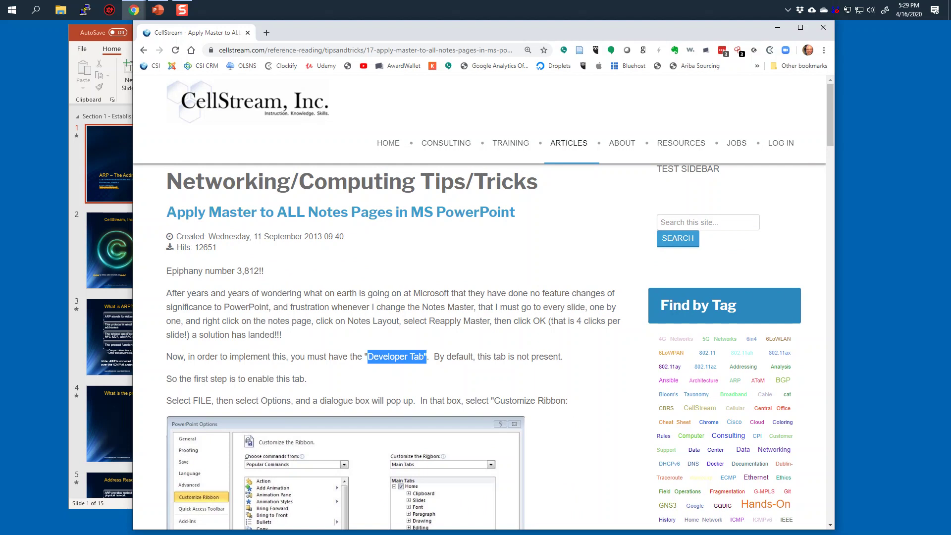
key(alt+Tab)
key(alt+space)
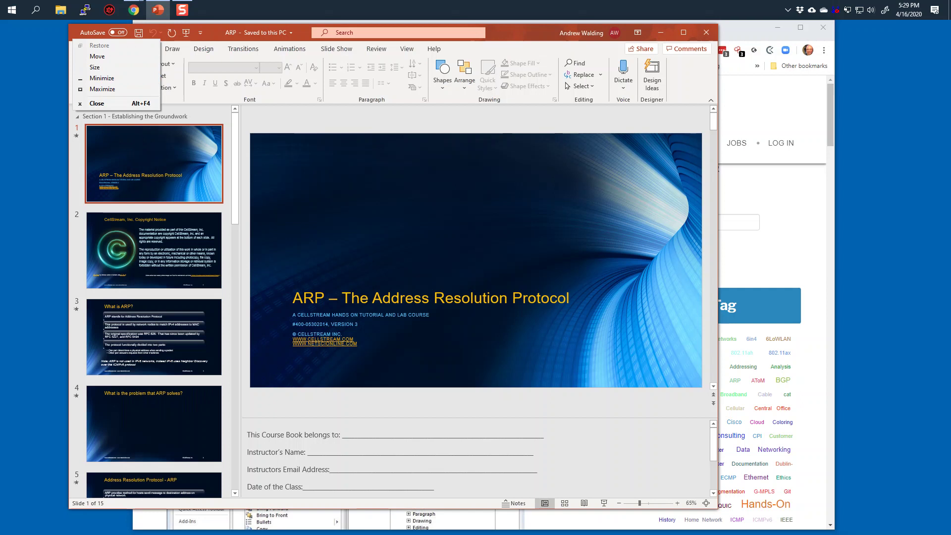
Dismiss the stray window system menu in PowerPoint
key(Escape)
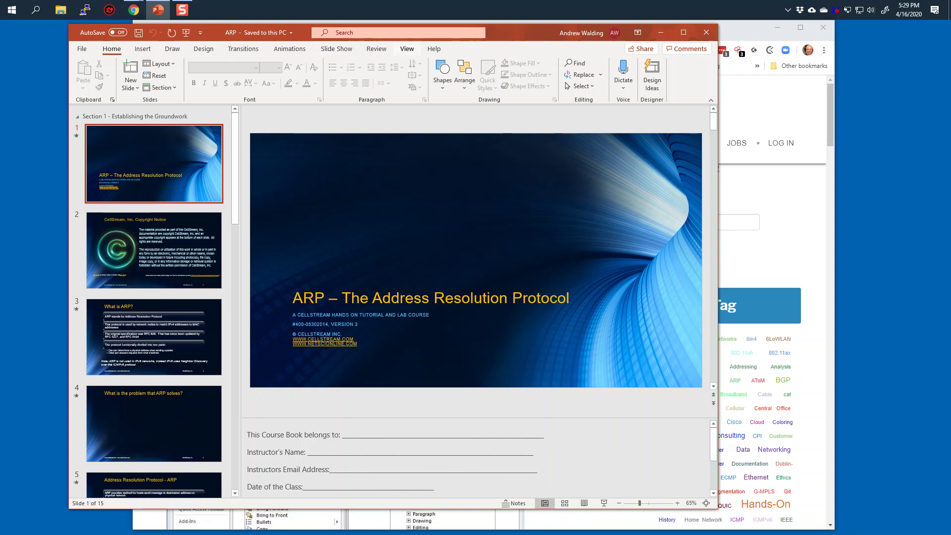
Read the article's Customize Ribbon screenshot in Chrome, then bring PowerPoint forward again
key(alt+Tab)
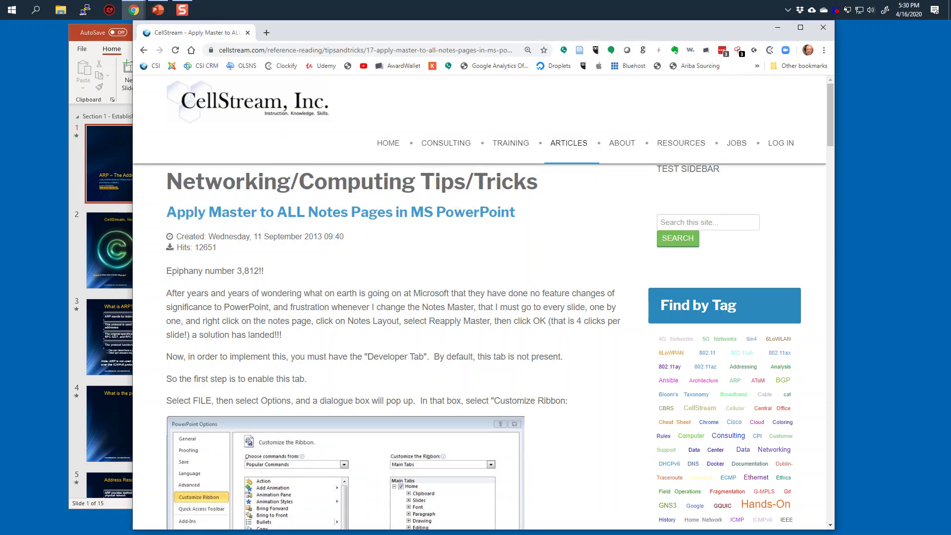
scroll(396, 347, down, 3)
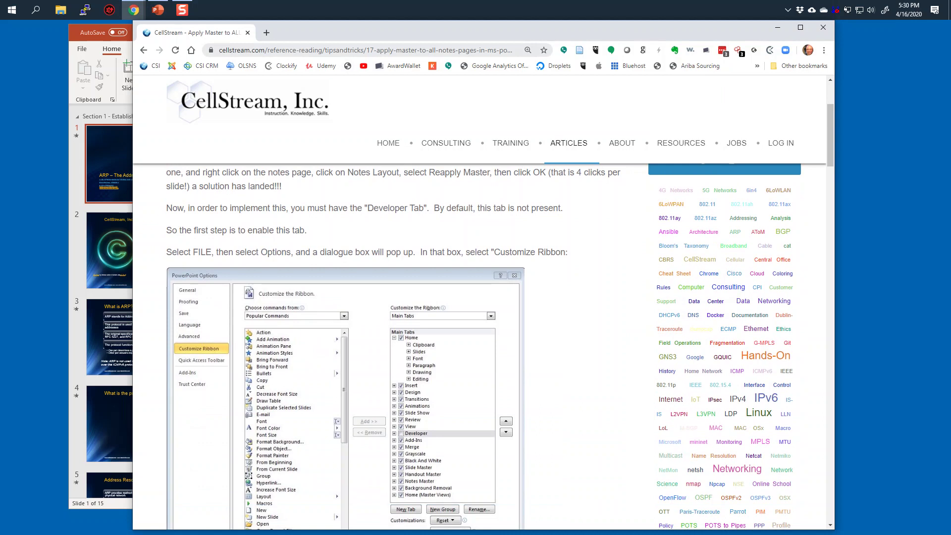
scroll(484, 347, up, 1)
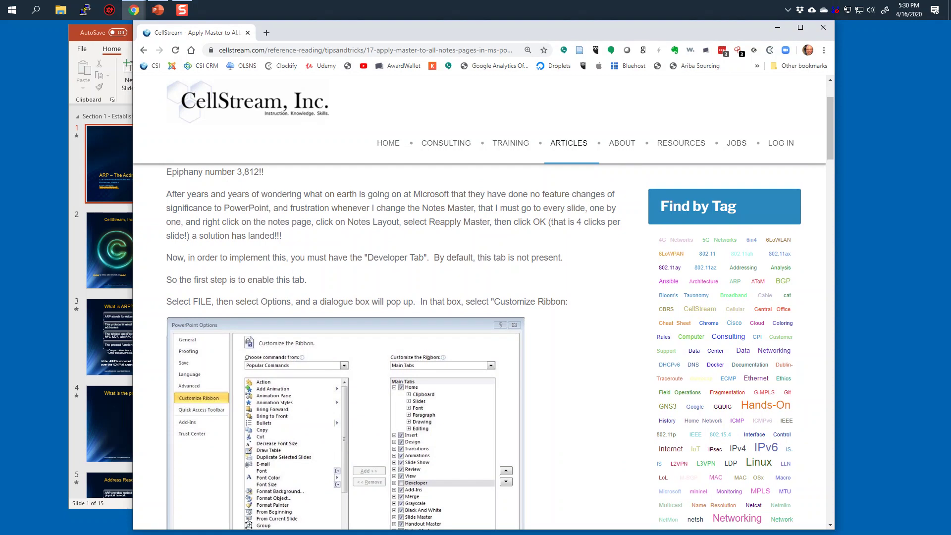
scroll(483, 347, down, 1)
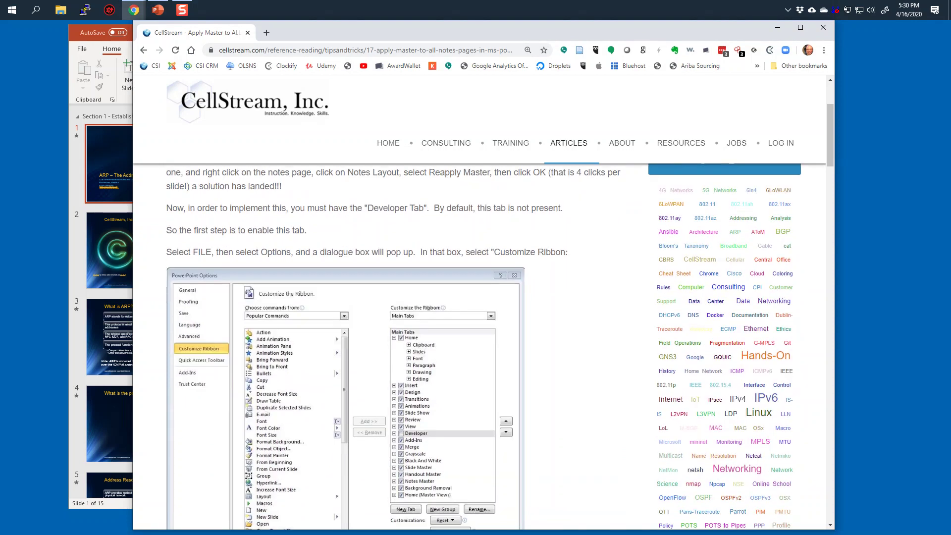
click(158, 10)
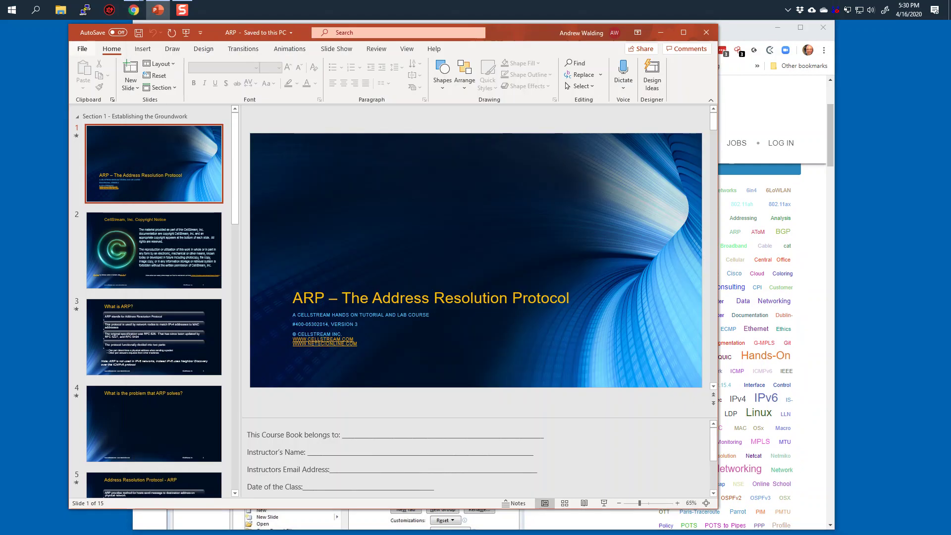
Tick Developer under Main Tabs in Options > Customize Ribbon, confirm, and return to the article
click(82, 48)
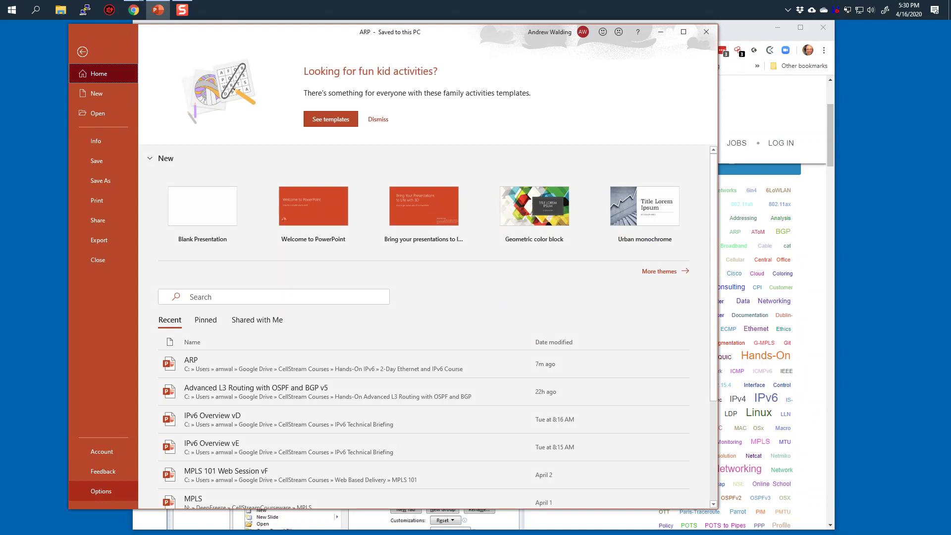
click(101, 491)
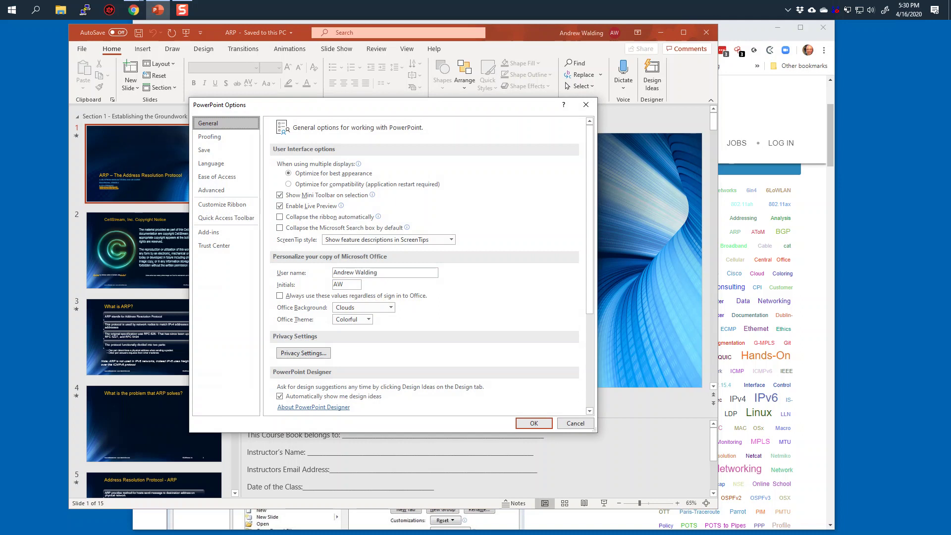
click(211, 190)
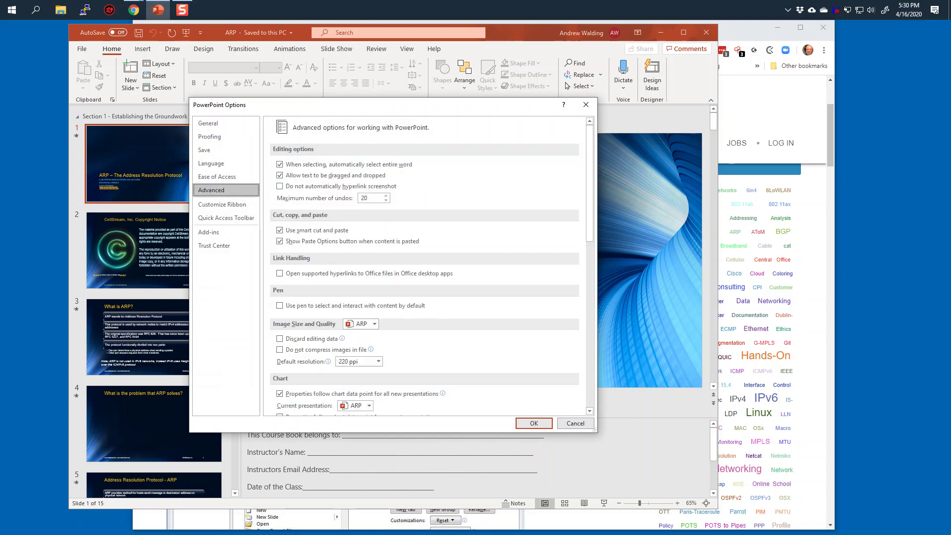
click(222, 204)
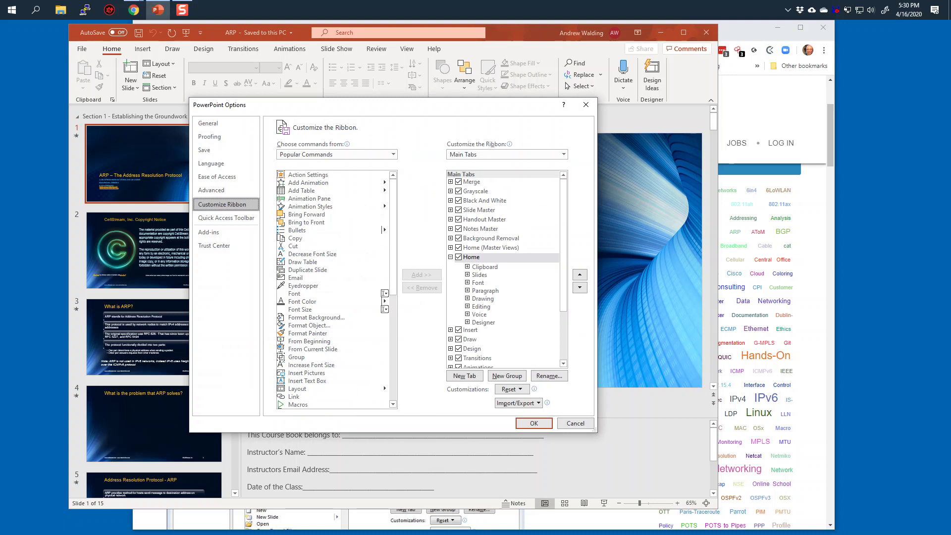
scroll(506, 270, down, 3)
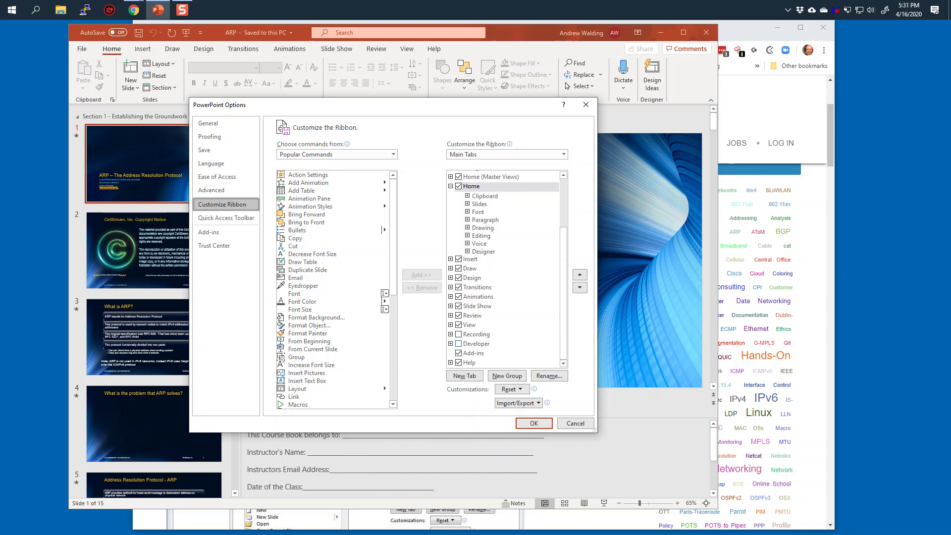
click(458, 344)
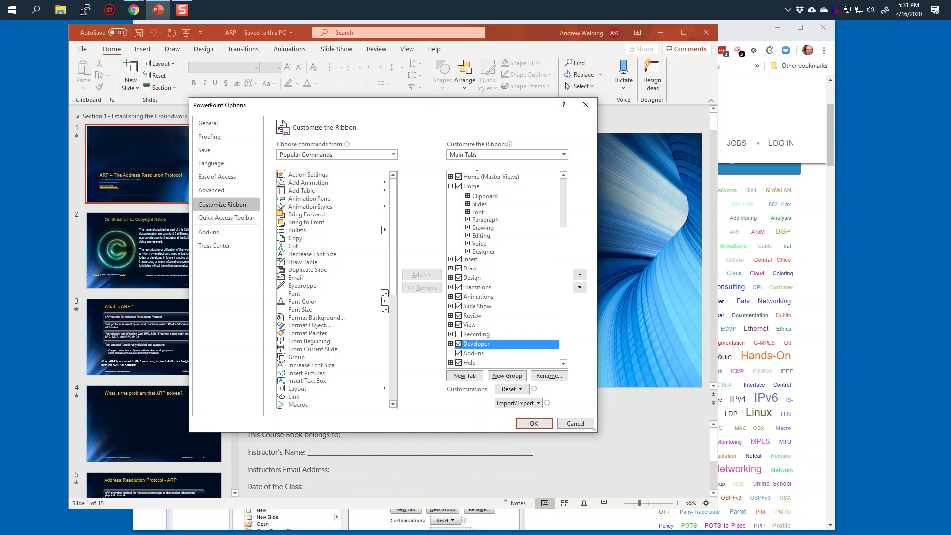
click(533, 423)
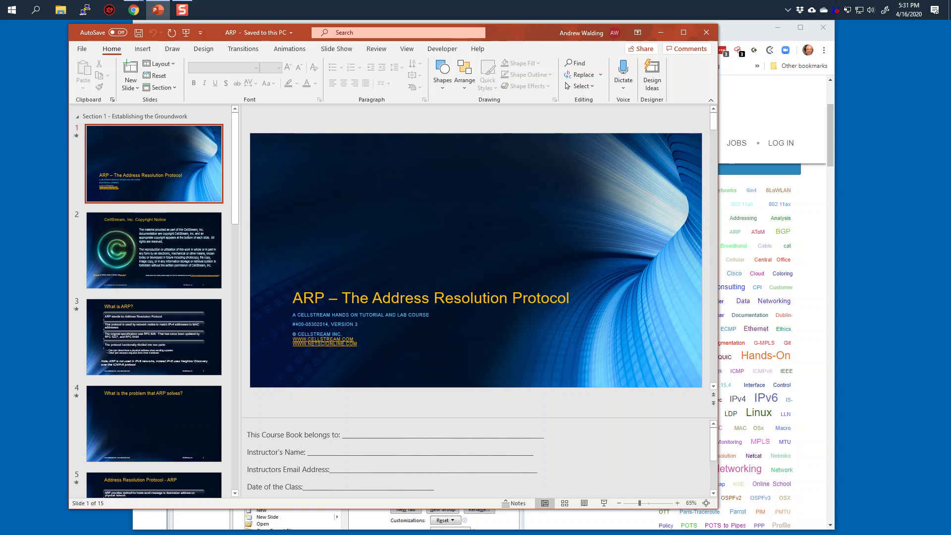
key(alt+Tab)
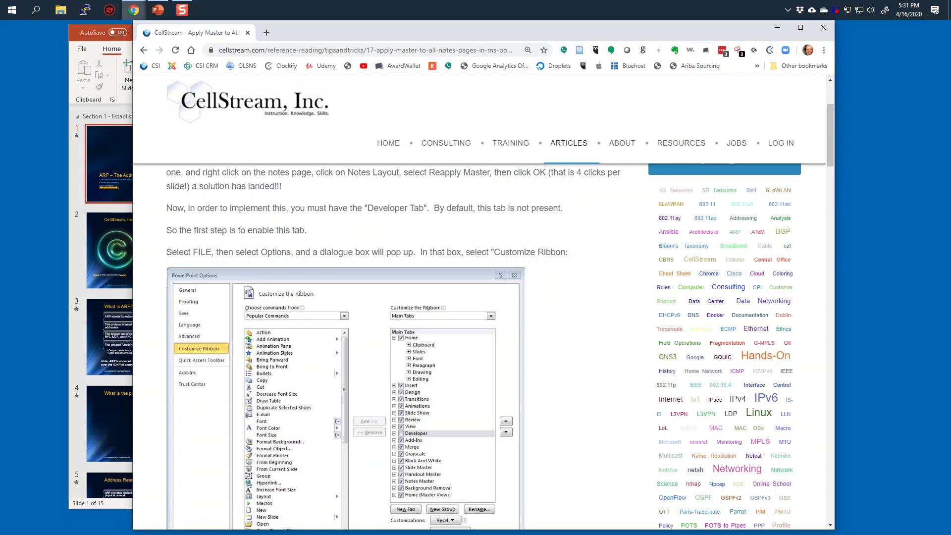
Scroll to the article's VBA code and highlight the Developer Tab instruction
scroll(396, 347, down, 8)
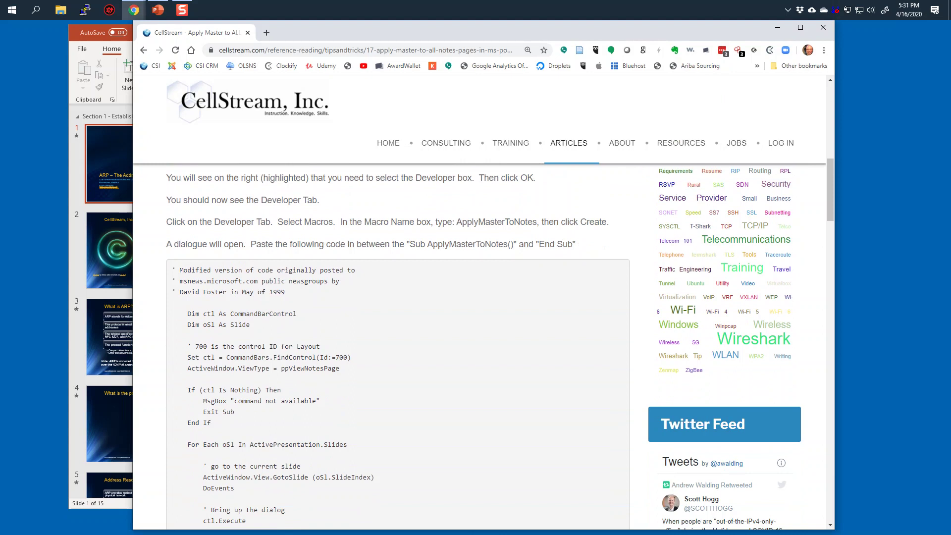
drag(172, 270, 350, 444)
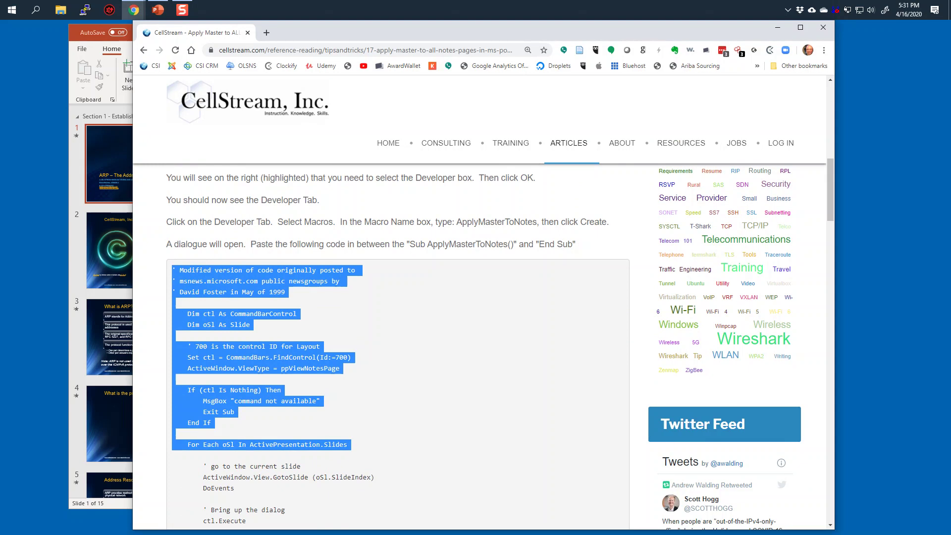
drag(174, 221, 537, 221)
click(537, 221)
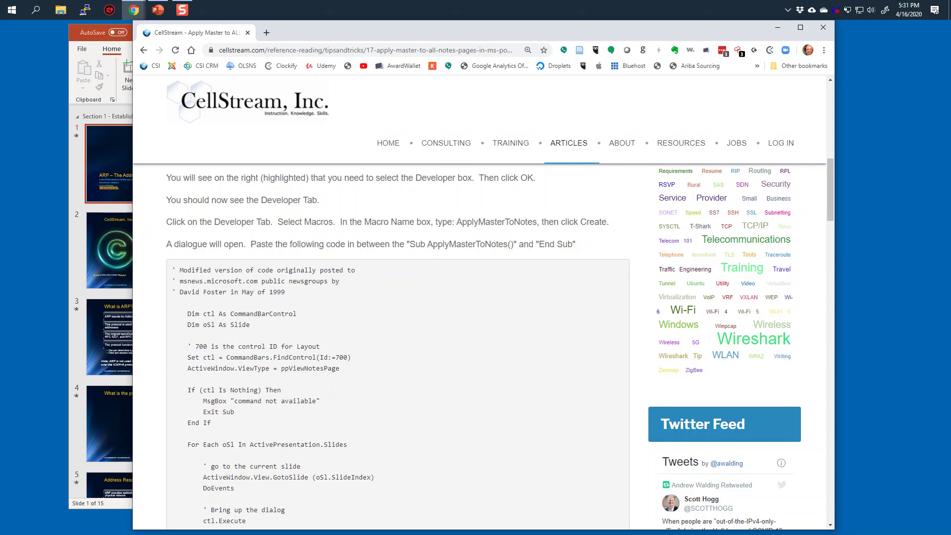
Copy the macro name ApplyMasterToNotes and show PowerPoint's Developer tab
drag(456, 222, 537, 222)
key(ctrl+c)
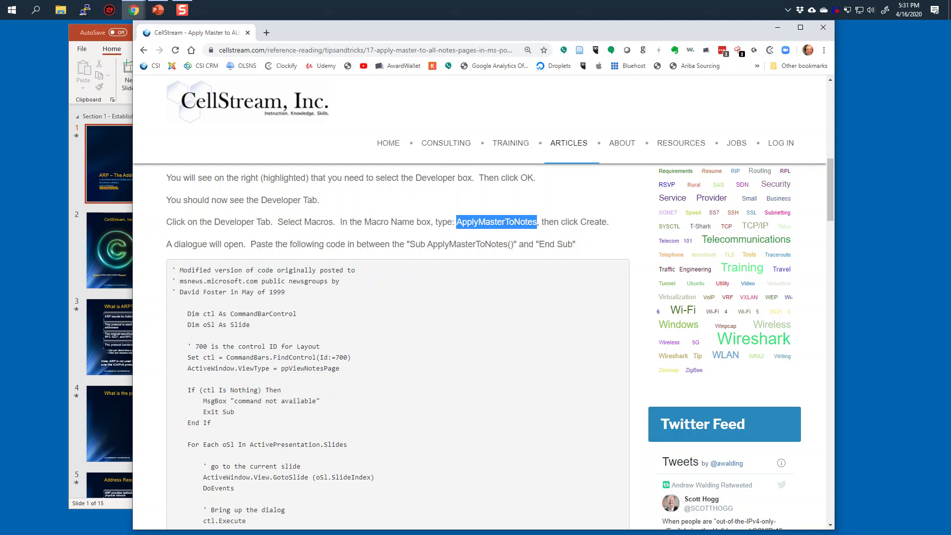
key(alt+Tab)
key(alt+space)
key(Escape)
key(alt+l)
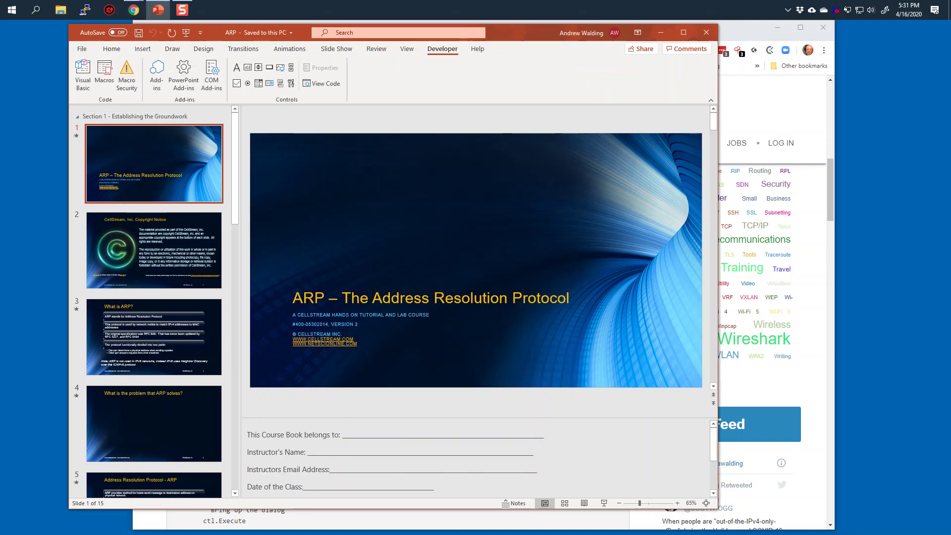
Create an empty macro named ApplyMasterToNotes from the Macros dialog (Alt+F8)
key(alt+F8)
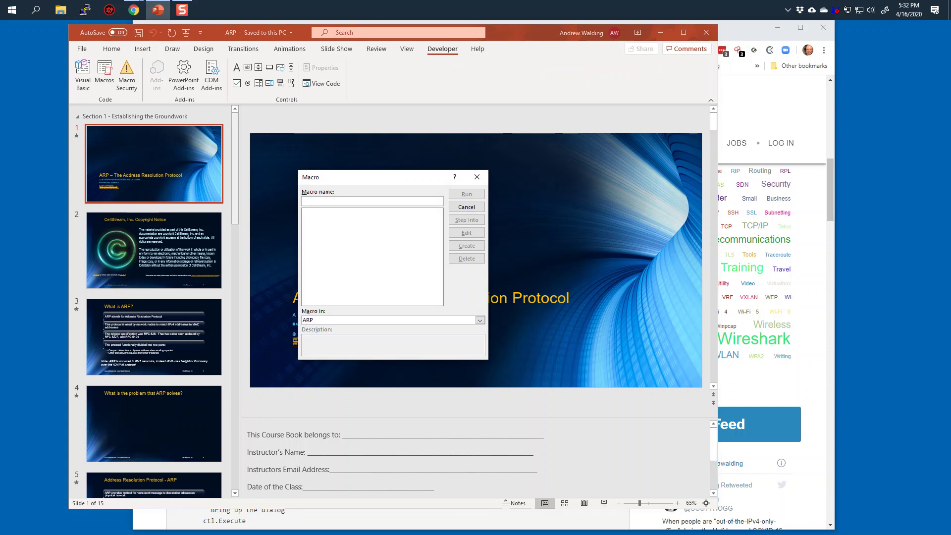
key(ctrl+v)
click(466, 245)
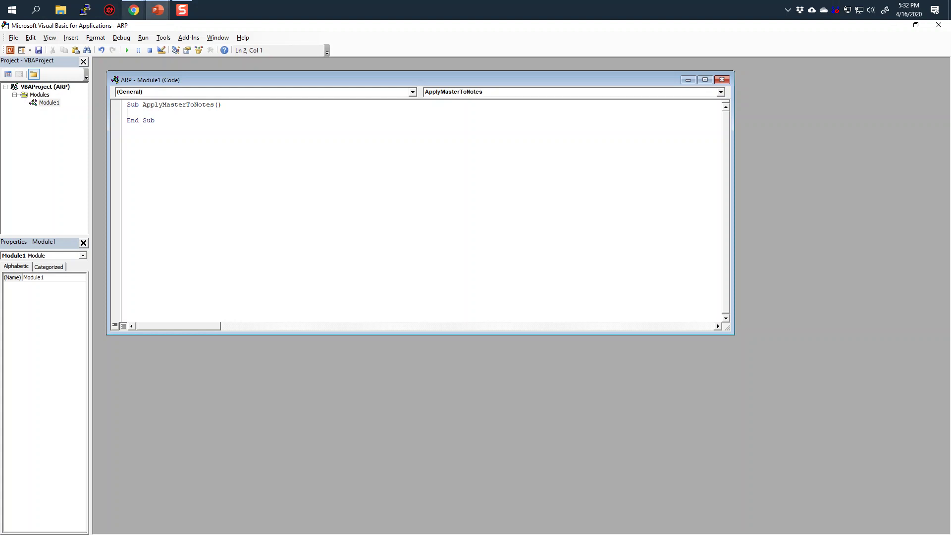
click(134, 10)
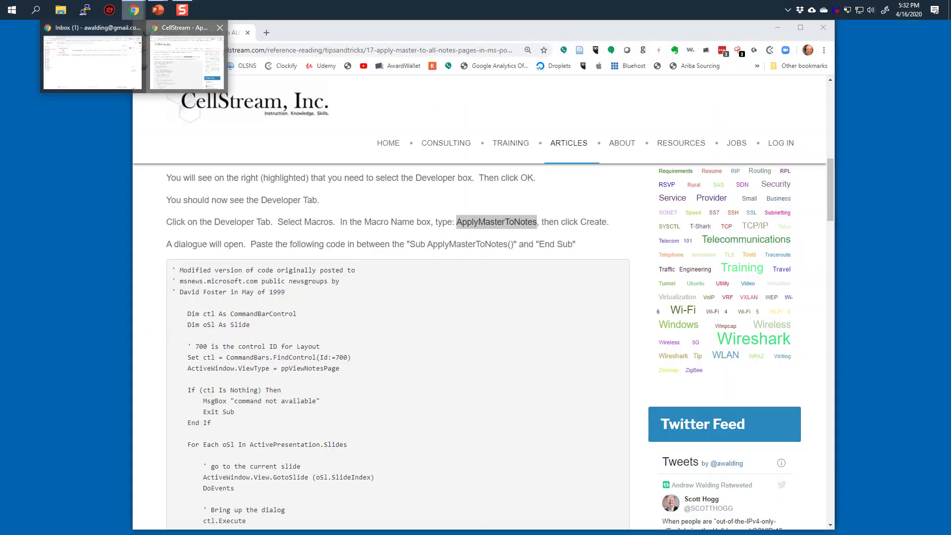
Copy the article's entire VBA code block and return to the VBA editor
click(186, 60)
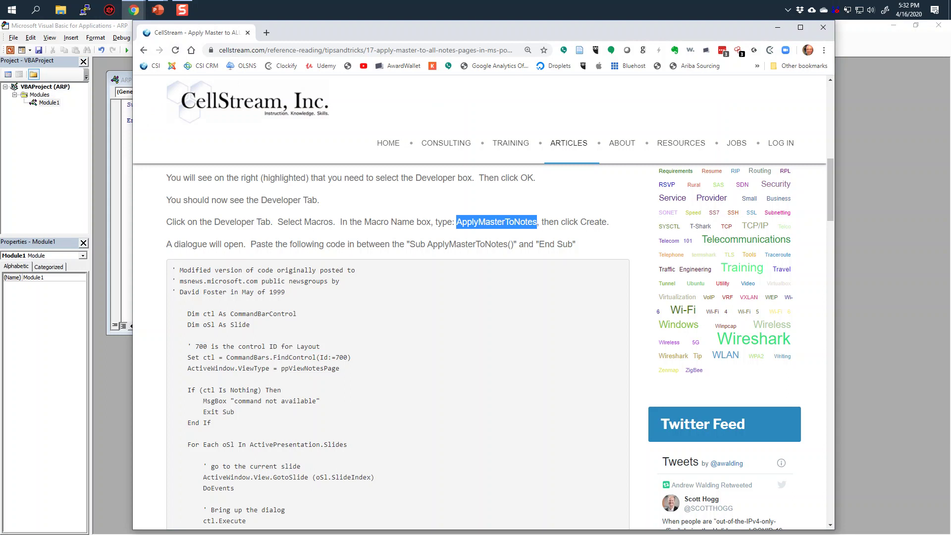
drag(251, 244, 576, 244)
click(575, 243)
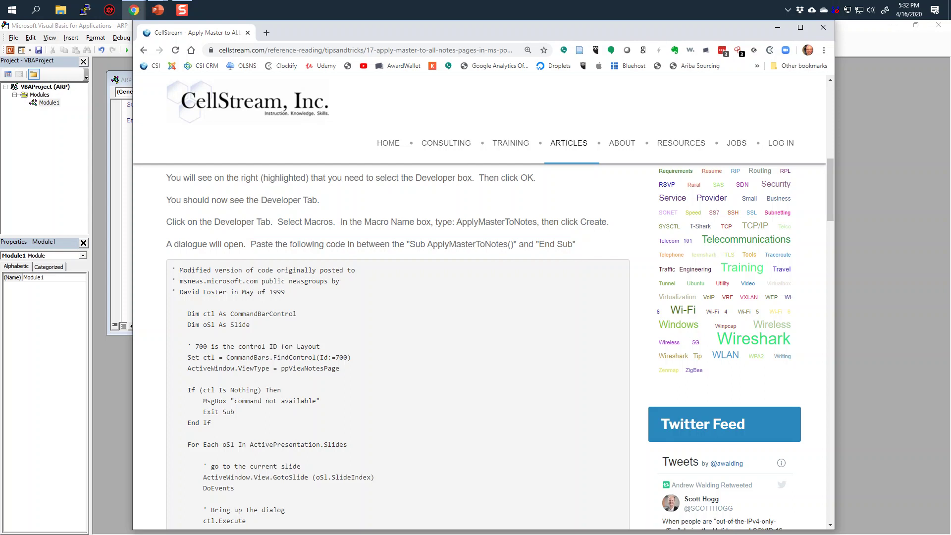
drag(356, 244, 575, 244)
drag(172, 268, 205, 340)
key(ctrl+c)
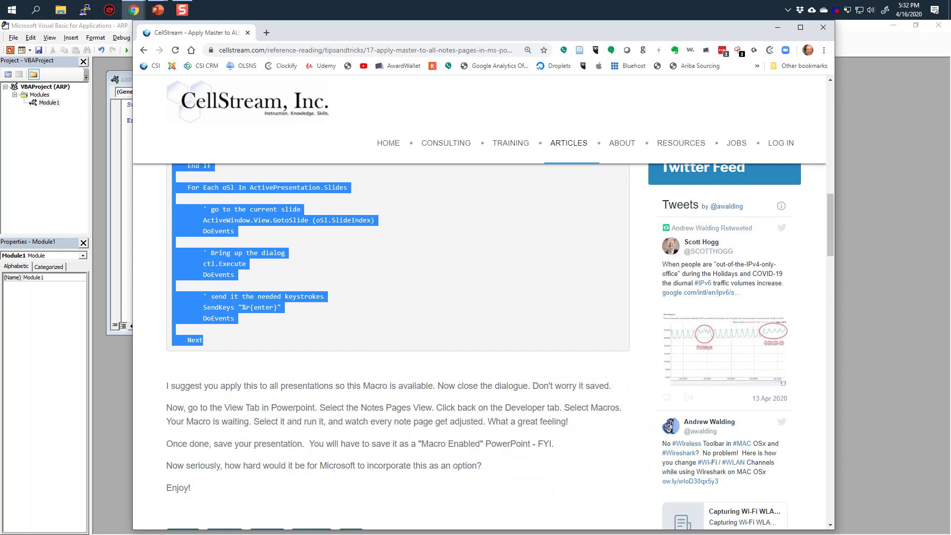
key(alt+Tab)
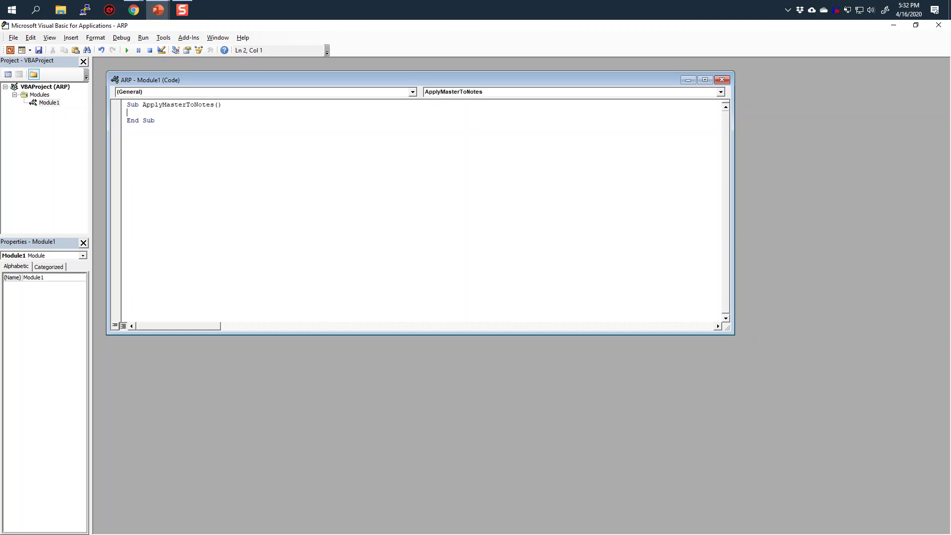
Paste the article's slide-looping code into Sub ApplyMasterToNotes and scroll up to check it
key(ctrl+v)
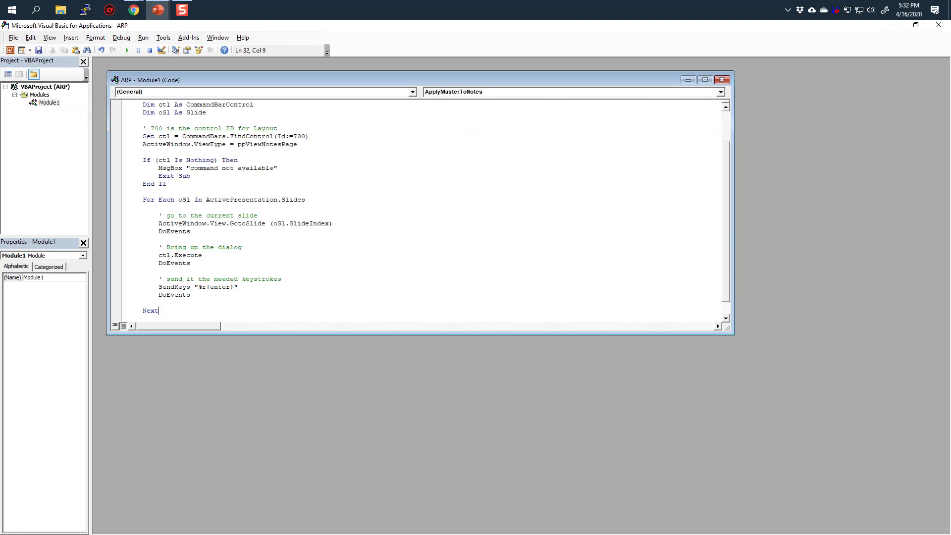
scroll(429, 209, up, 2)
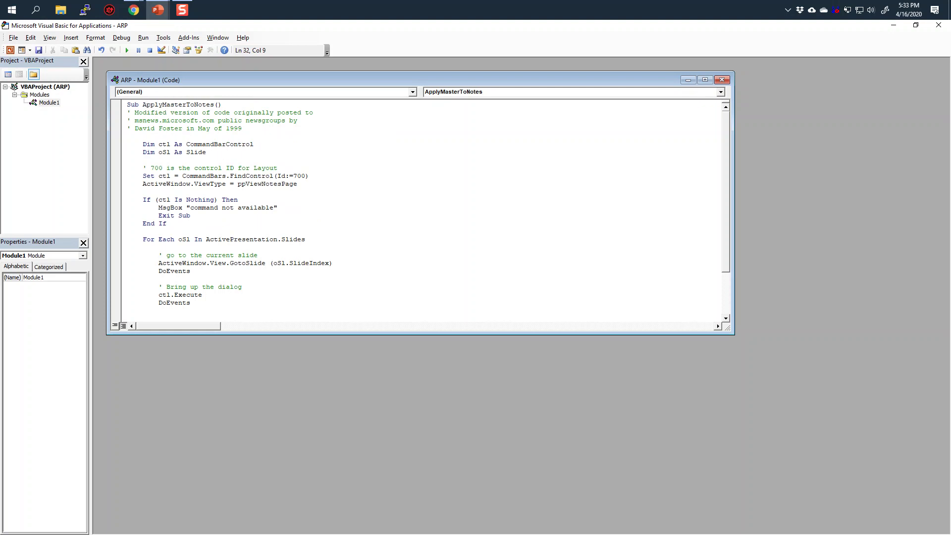
mouse_move(158, 10)
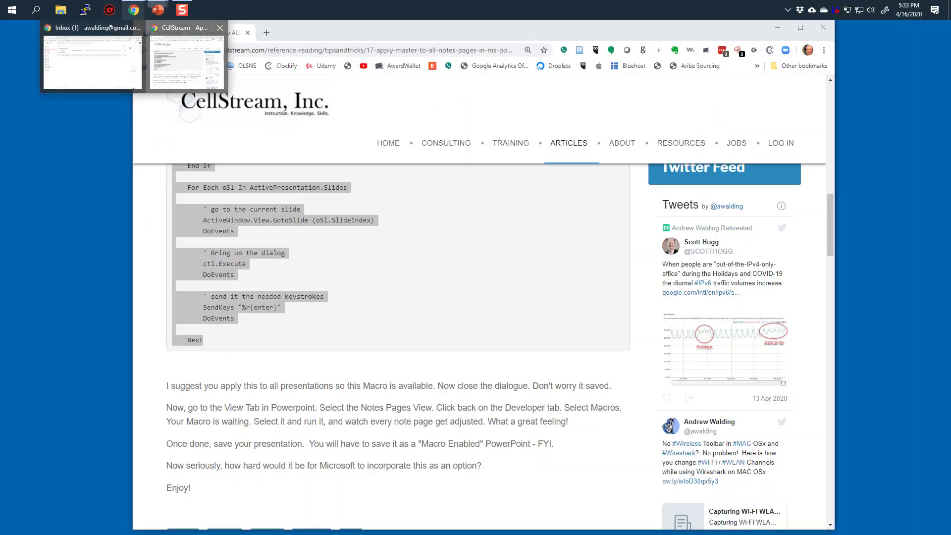
click(186, 59)
scroll(396, 297, down, 3)
scroll(397, 297, up, 5)
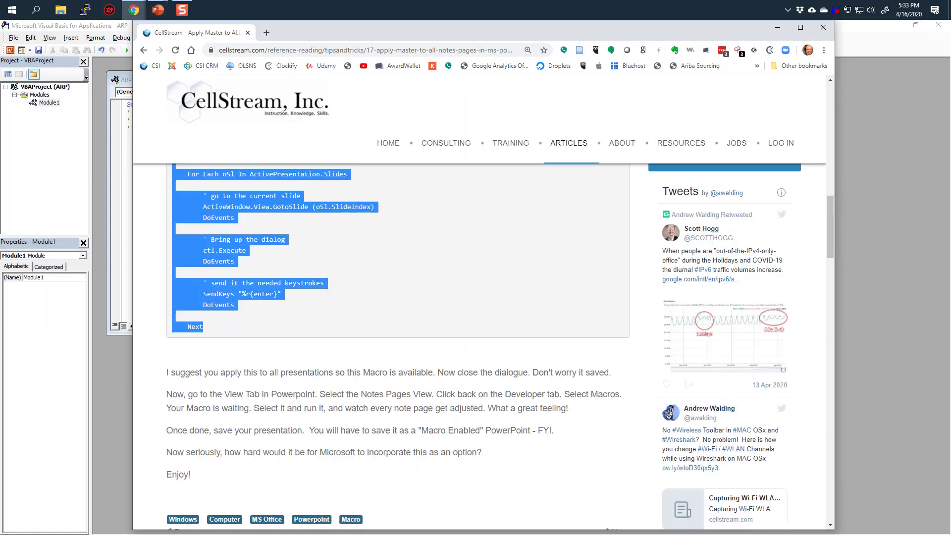
scroll(397, 297, up, 5)
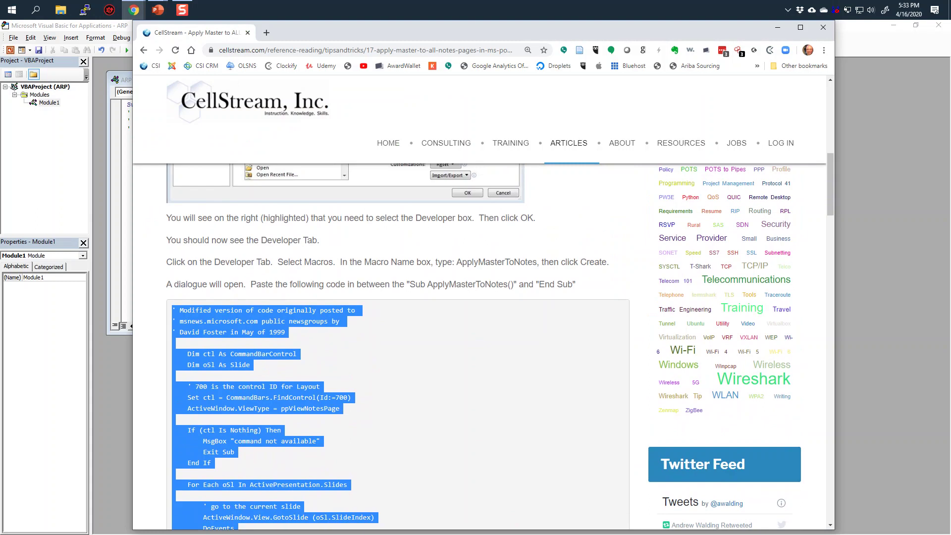
scroll(396, 297, down, 7)
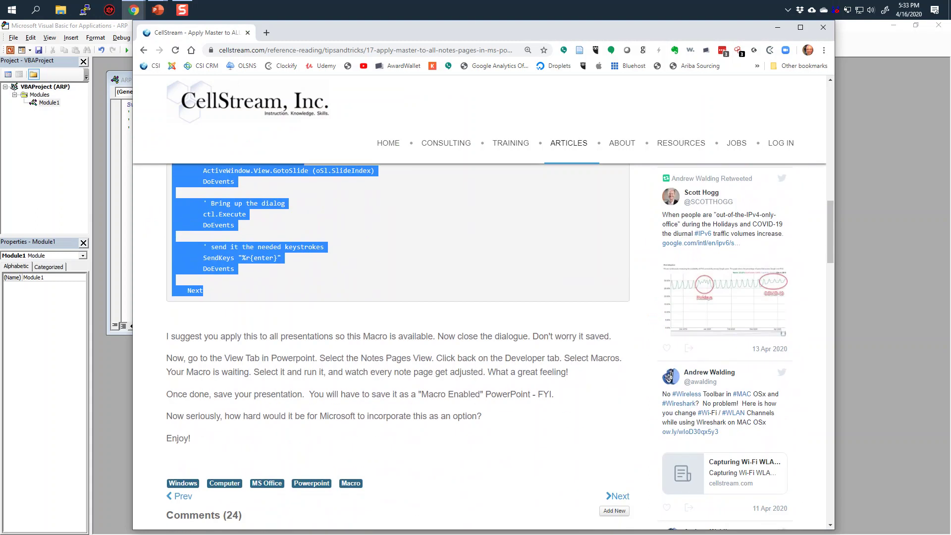
drag(169, 336, 435, 336)
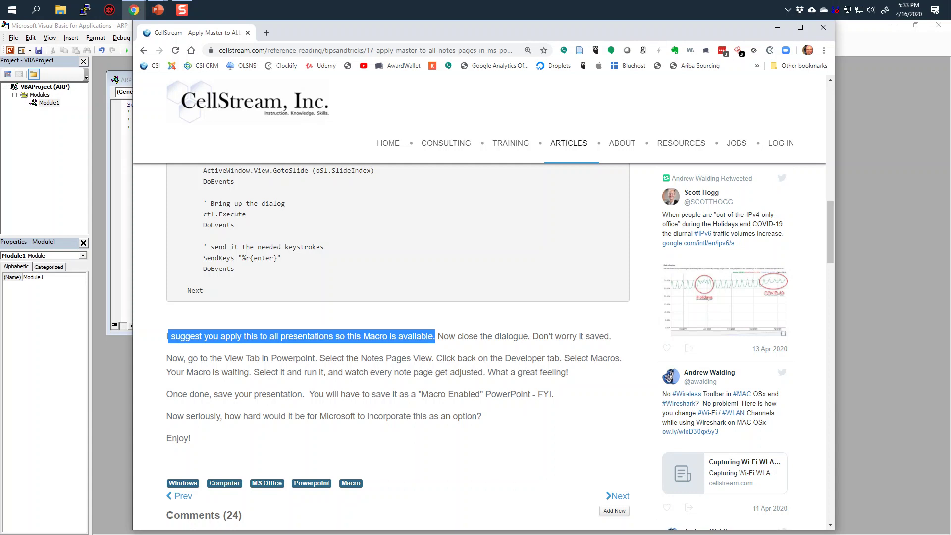
drag(438, 336, 611, 336)
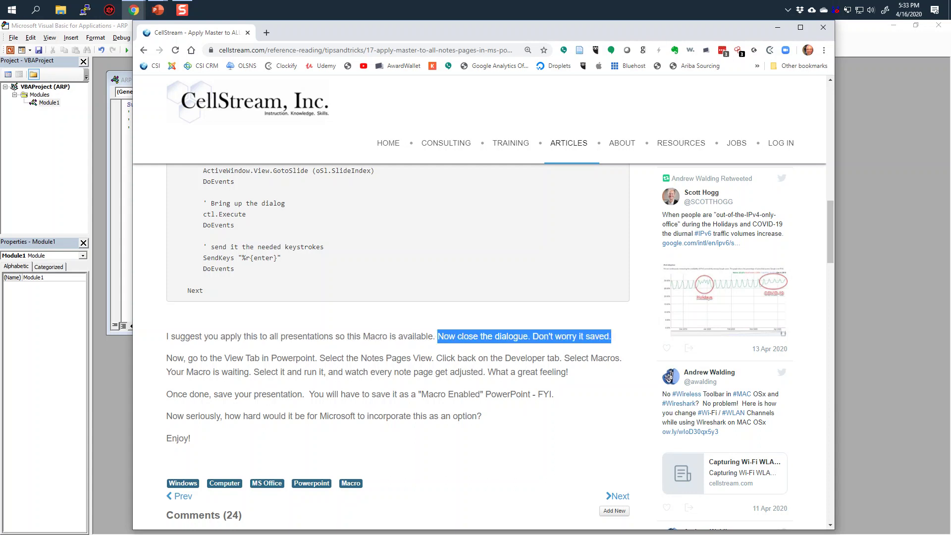
key(alt+Tab)
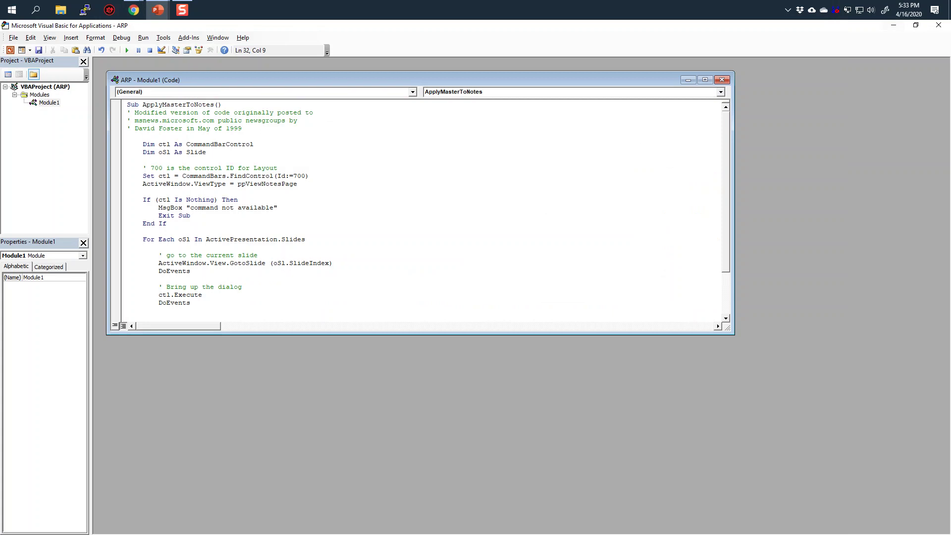
Close the VBA editor and switch to the CellStream article
click(939, 25)
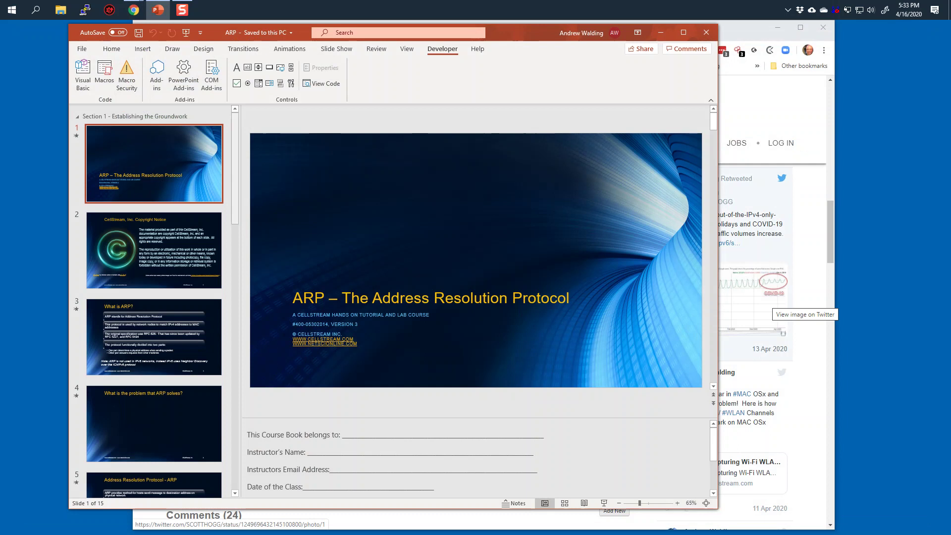
key(alt+Tab)
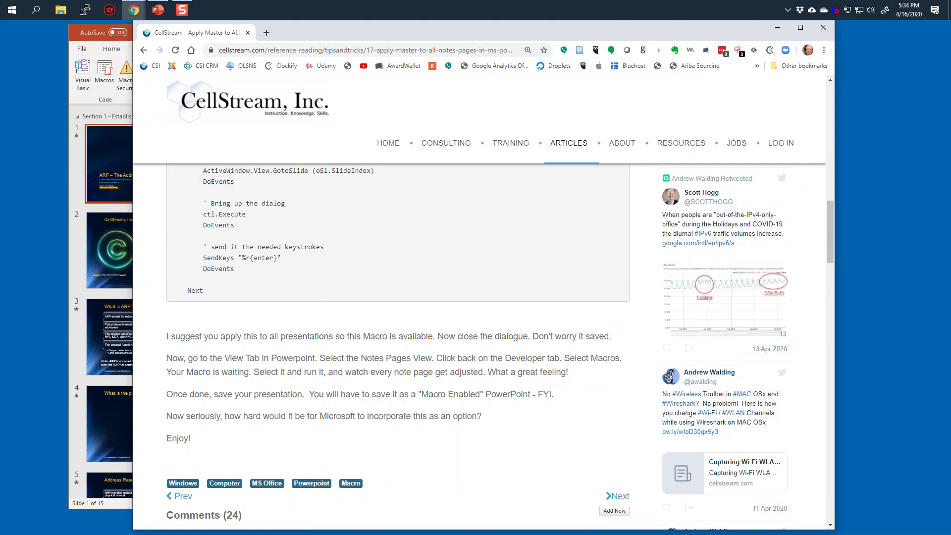
Highlight the article's View Tab / Notes Pages step, then bring the ARP presentation forward
drag(166, 358, 434, 358)
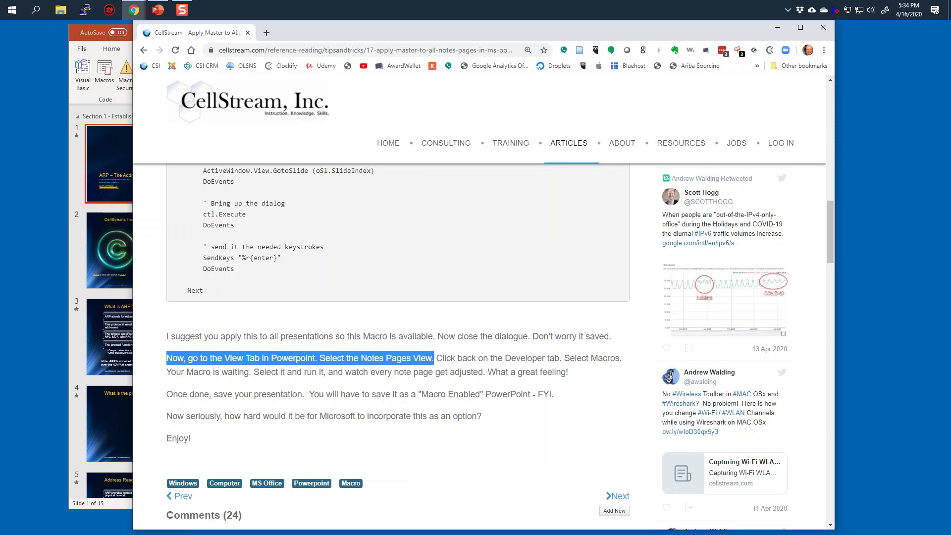
click(158, 10)
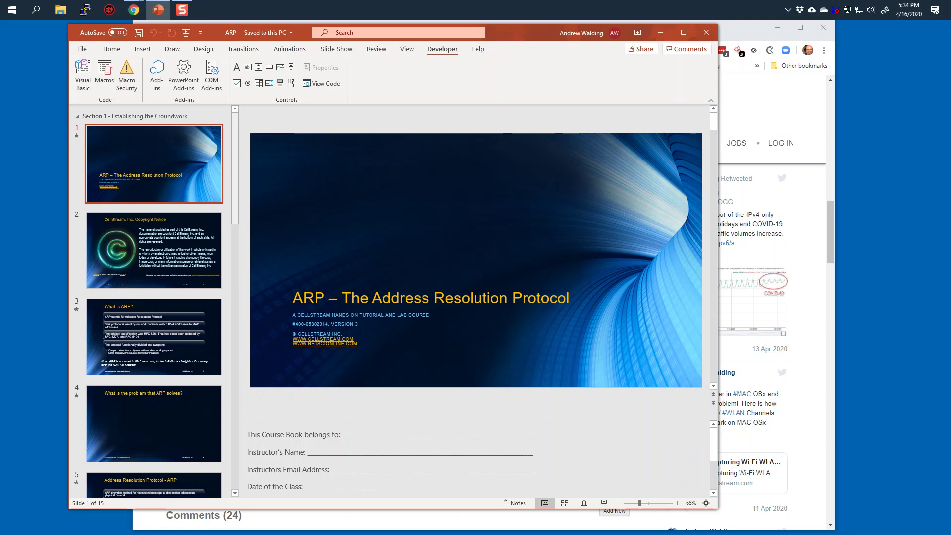
Put the ARP deck in Notes Page view, page through the notes pages back to slide 1, and return to the CellStream article
click(407, 49)
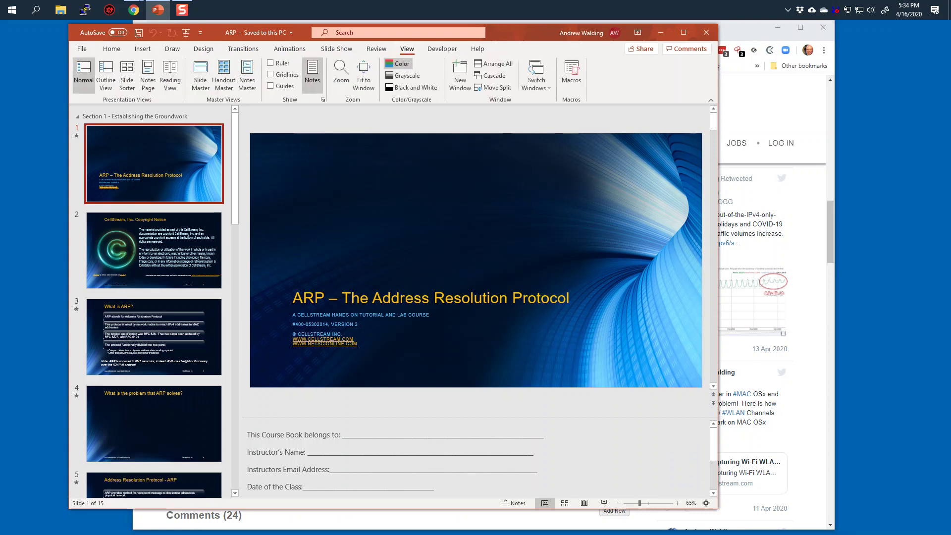
click(148, 75)
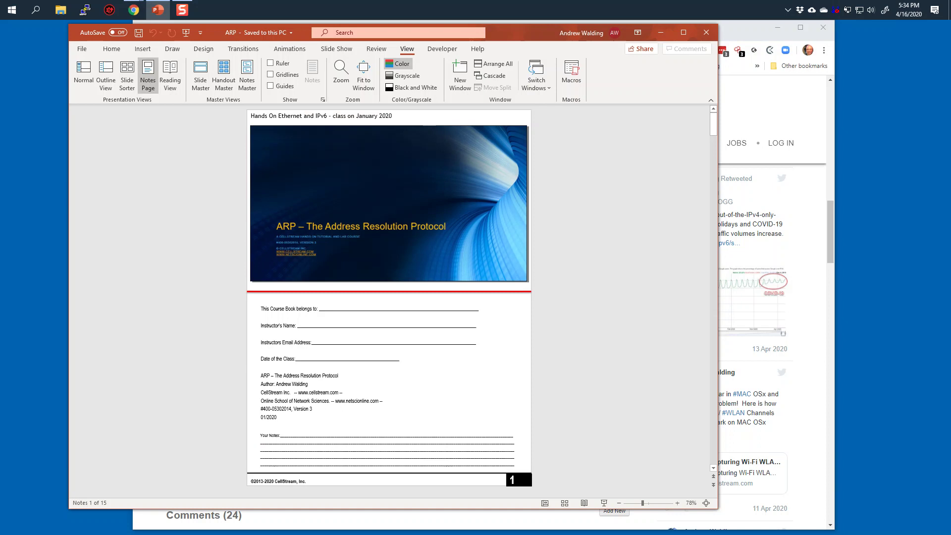
key(Page_Down)
key(Page_Down)
key(Page_Down)
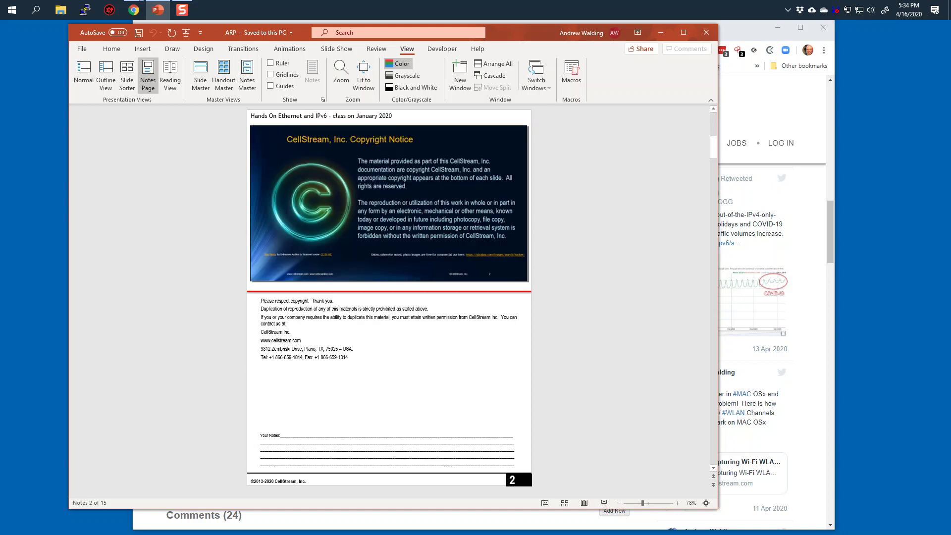
key(Page_Down)
key(Page_Down)
key(Page_Down)
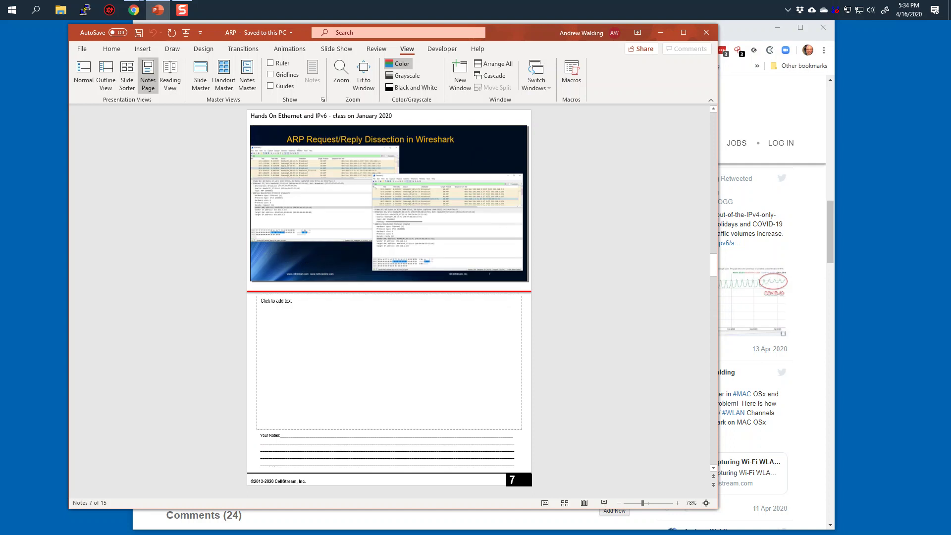
key(Page_Up)
key(Page_Up)
key(Page_Up)
key(Page_Up)
key(Page_Up)
key(Page_Up)
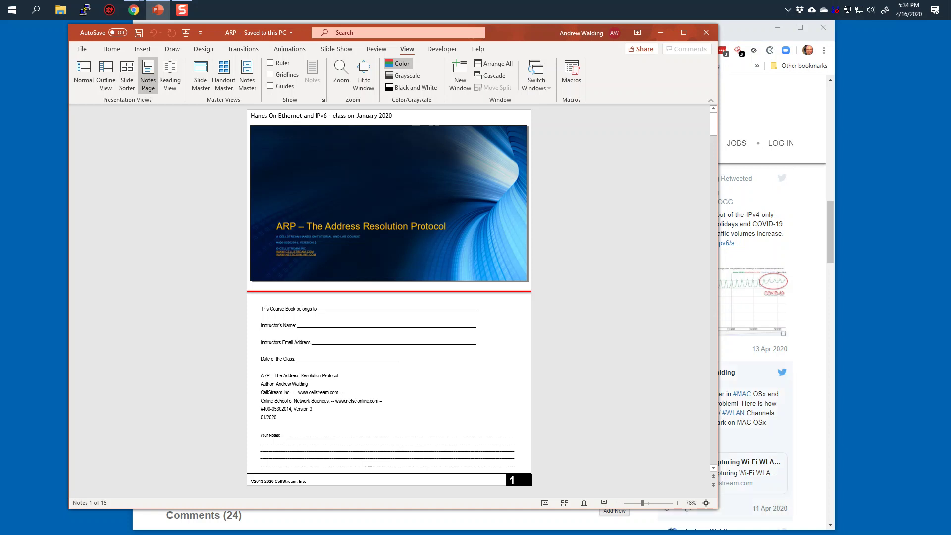
key(alt+Tab)
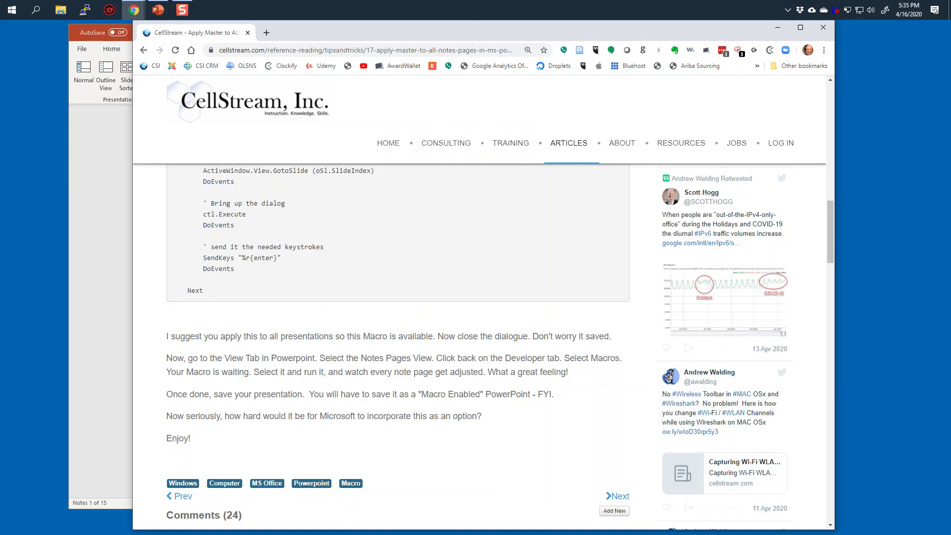
Highlight the article's Notes Pages View, pick-the-macro and every-note-page-adjusted instructions, then return to PowerPoint
drag(360, 358, 622, 358)
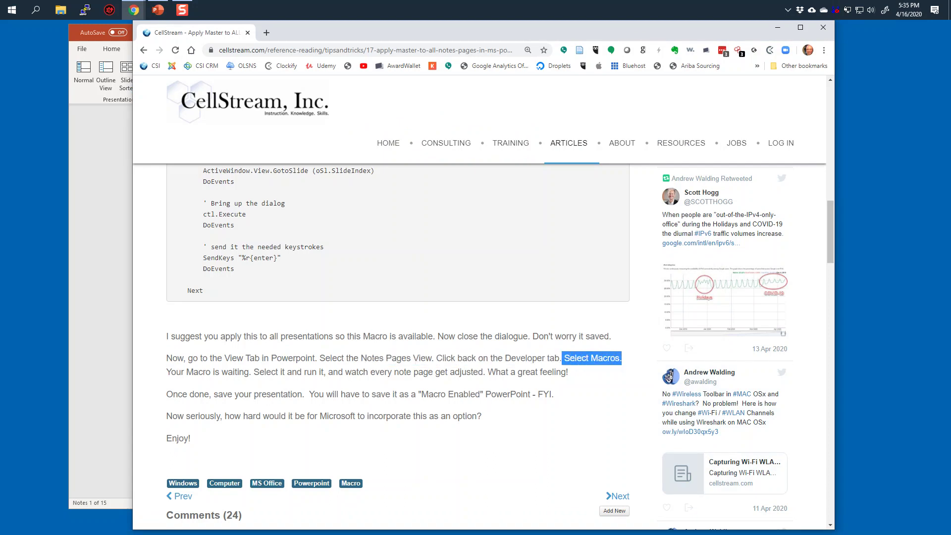
drag(167, 371, 326, 372)
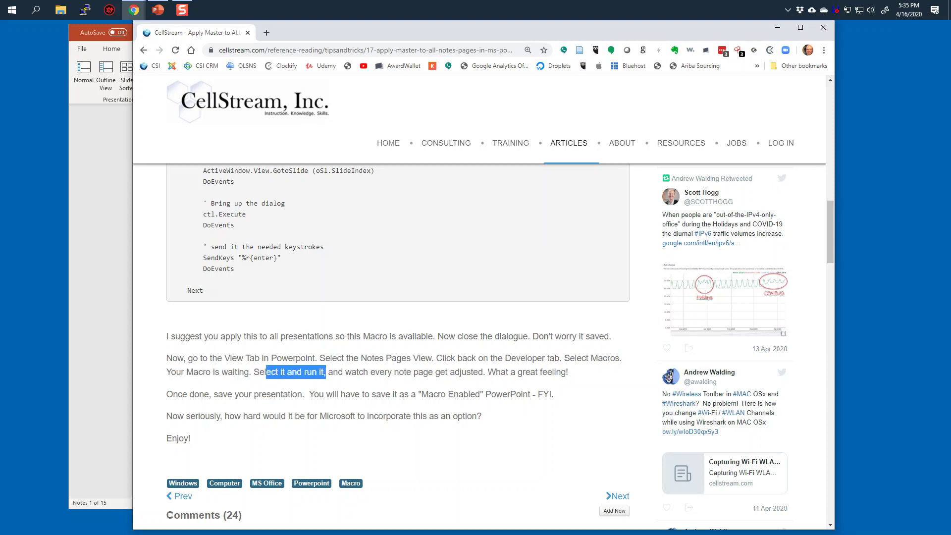
drag(363, 371, 483, 372)
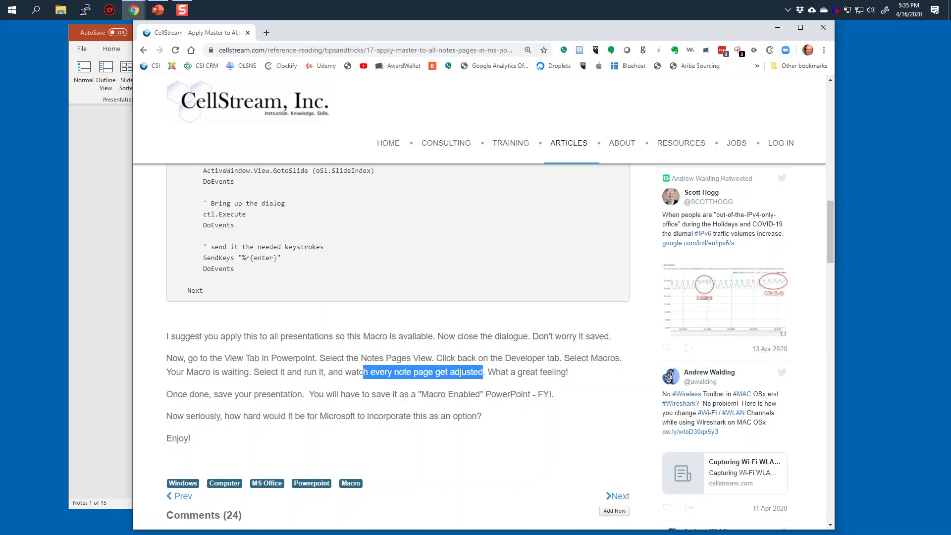
key(alt+Tab)
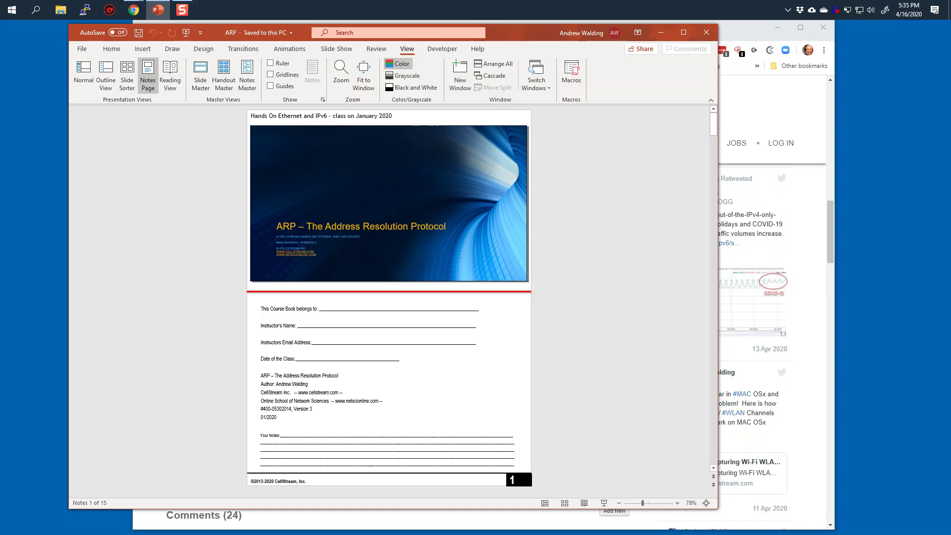
Inspect the slide 1 notes page's Notes Layout settings, cancel unchanged, and show the Developer tab
right_click(232, 235)
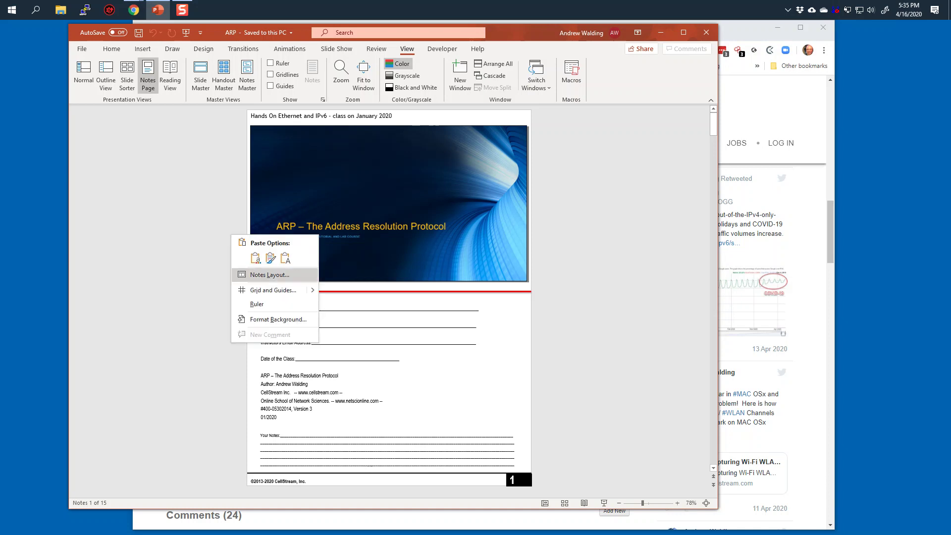
click(270, 275)
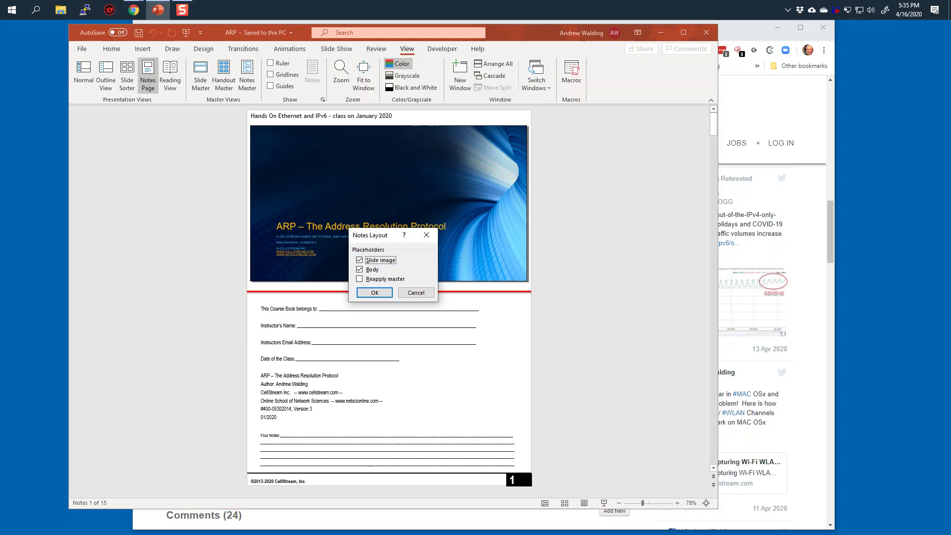
click(416, 292)
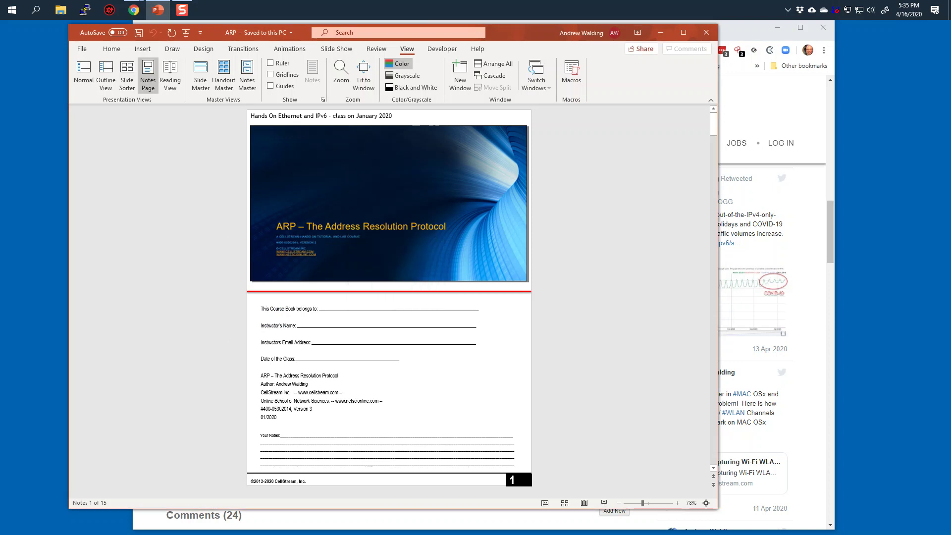
click(443, 48)
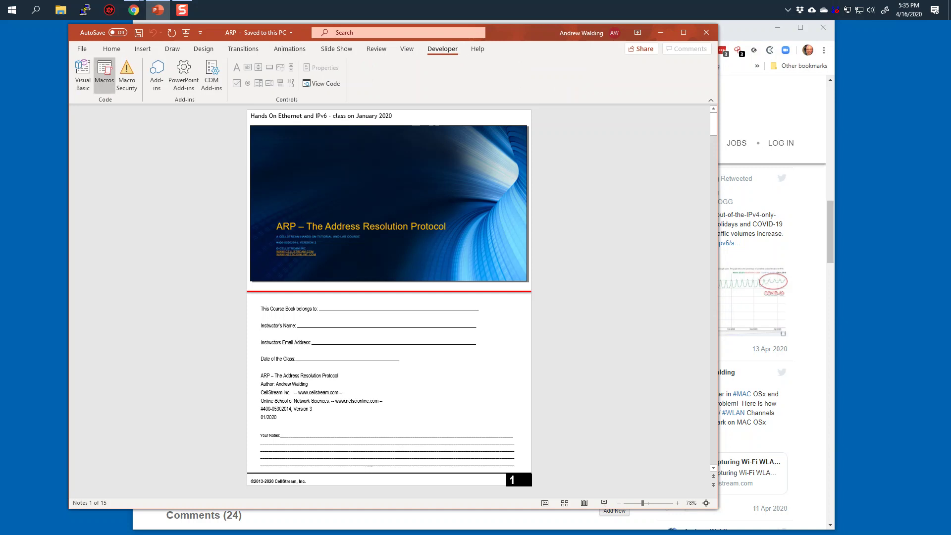
Run the ApplyMasterToNotes macro from the Macros list across all 15 notes pages
click(104, 74)
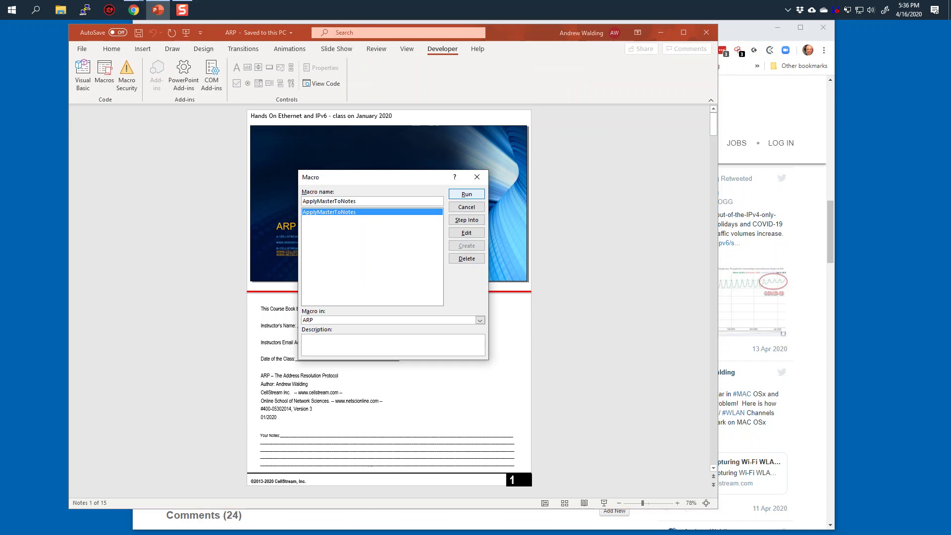
key(Return)
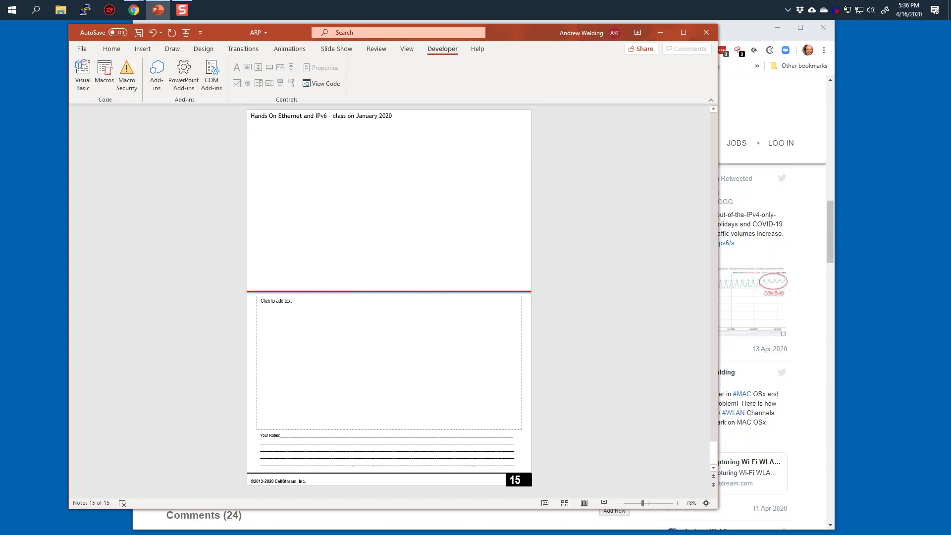
Re-enable the Slide image in notes page 15's Notes Layout, then return to the CellStream article
right_click(275, 187)
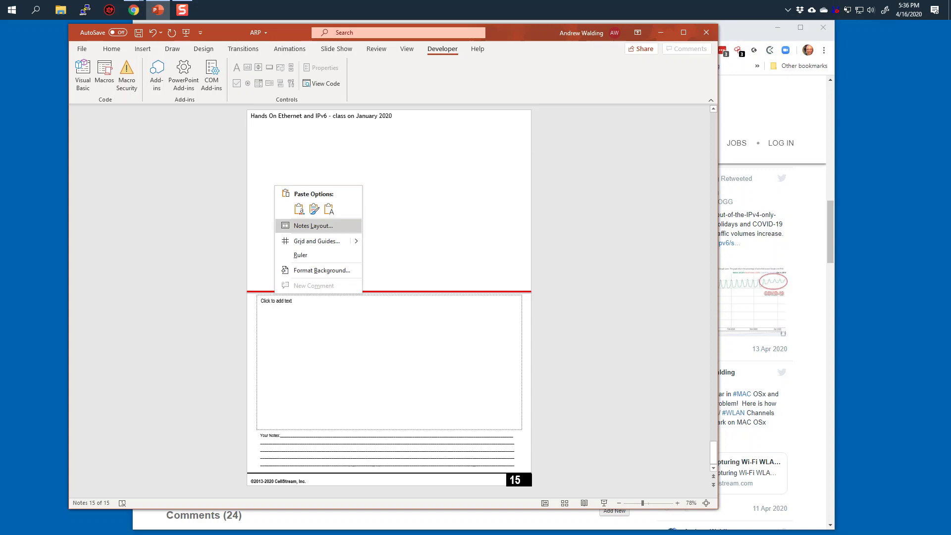
click(313, 225)
key(space)
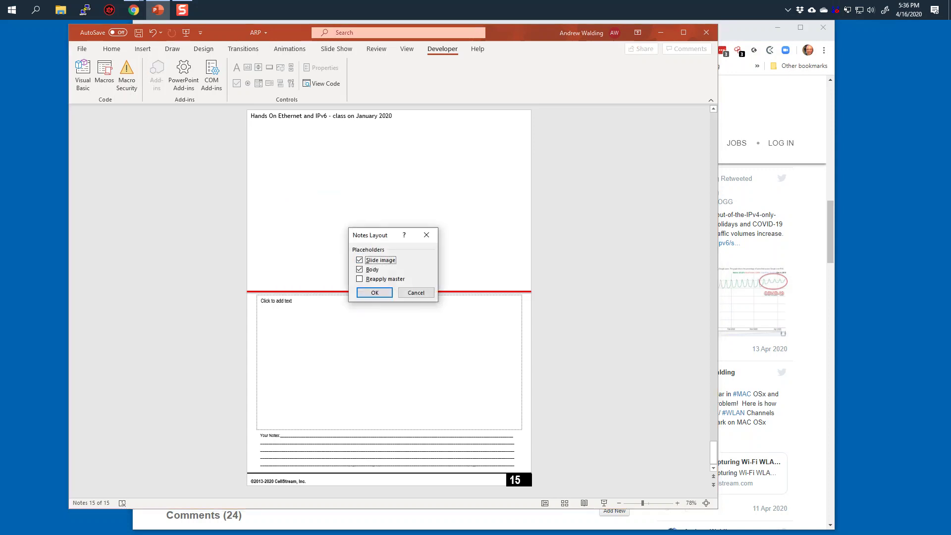
key(Return)
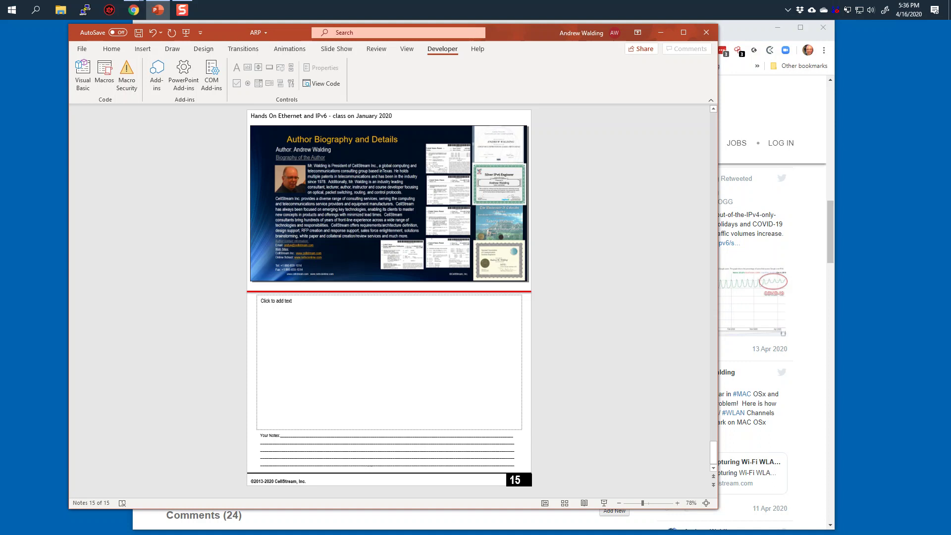
key(alt+Tab)
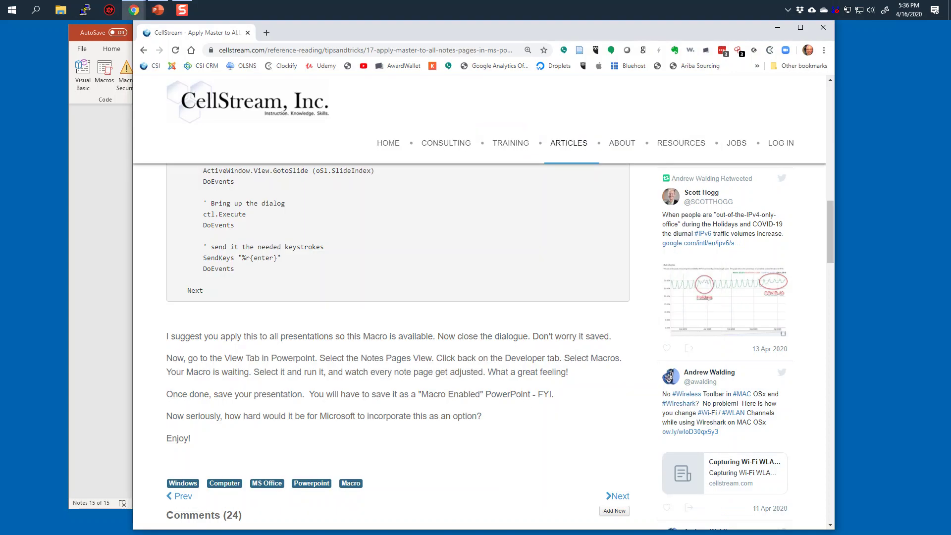
drag(167, 394, 554, 394)
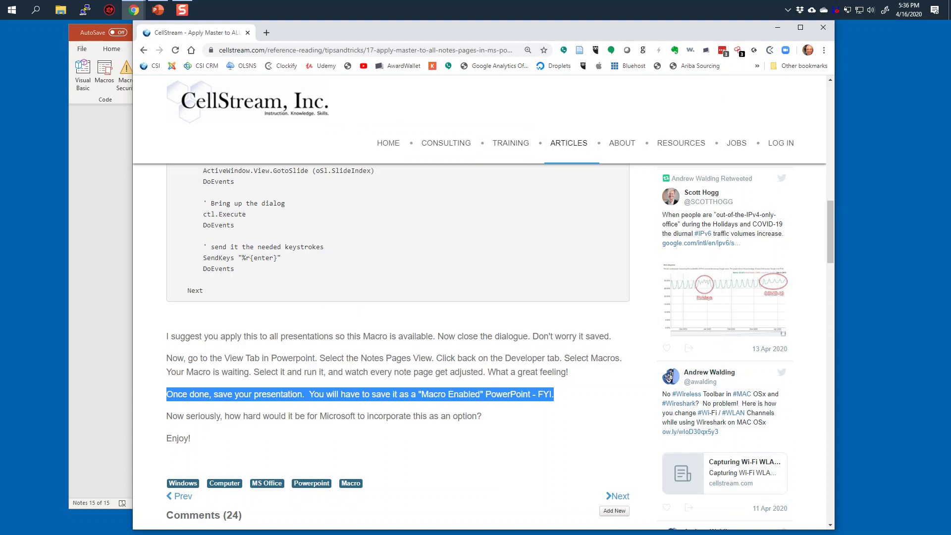
drag(167, 416, 481, 416)
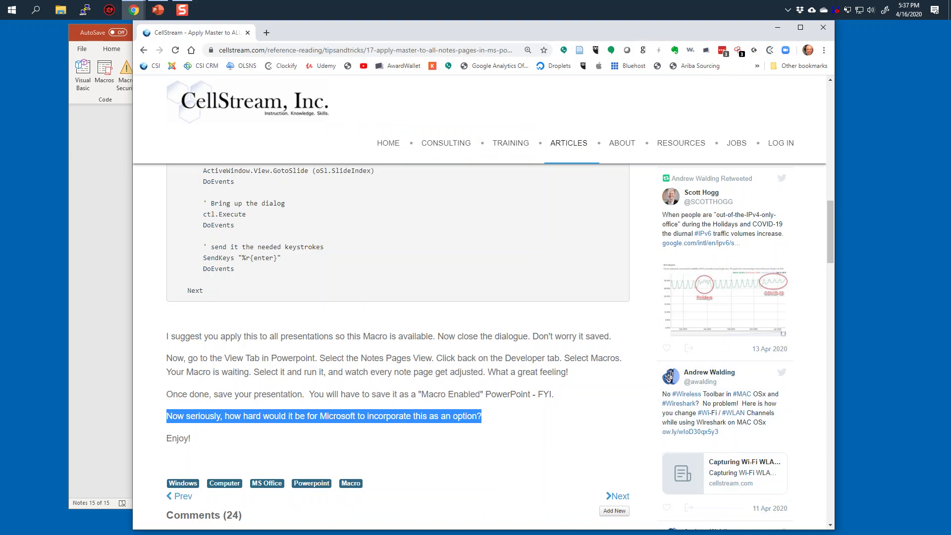
scroll(396, 346, up, 5)
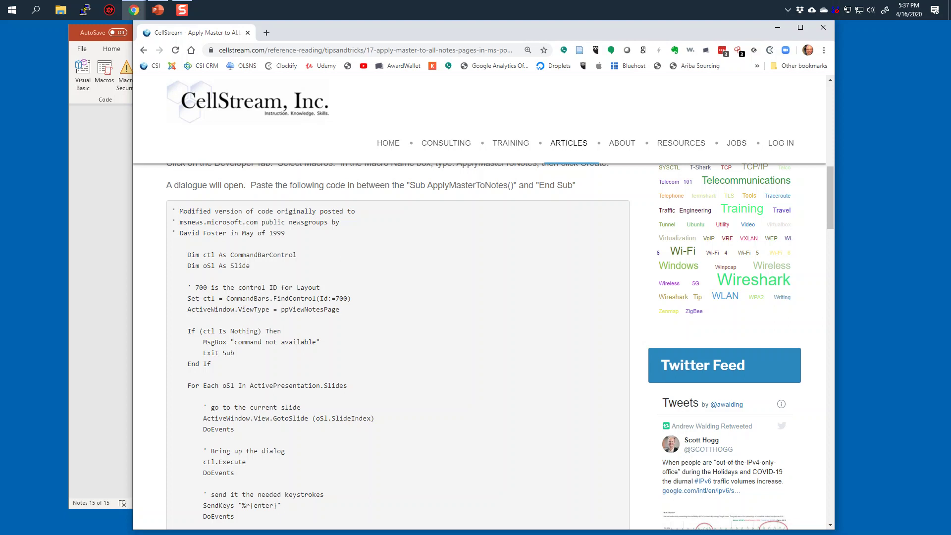
drag(175, 233, 285, 233)
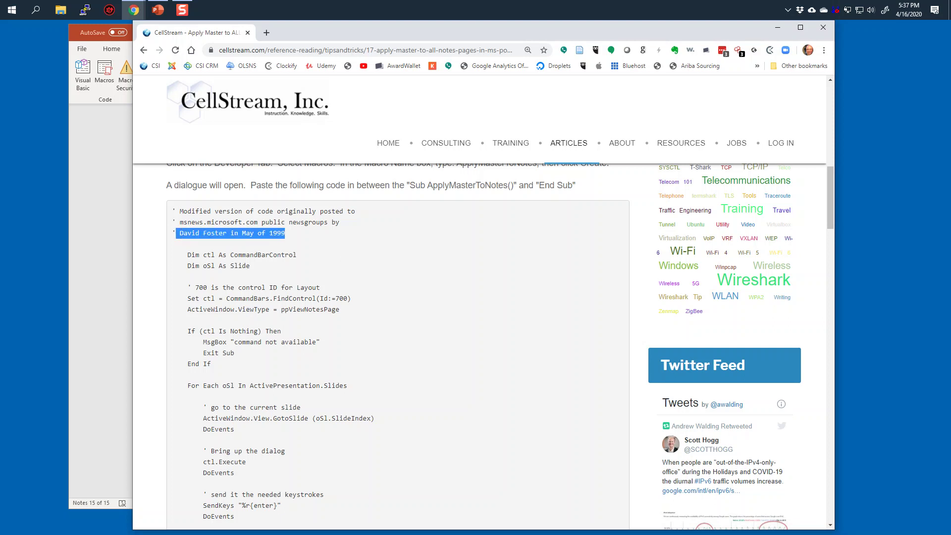